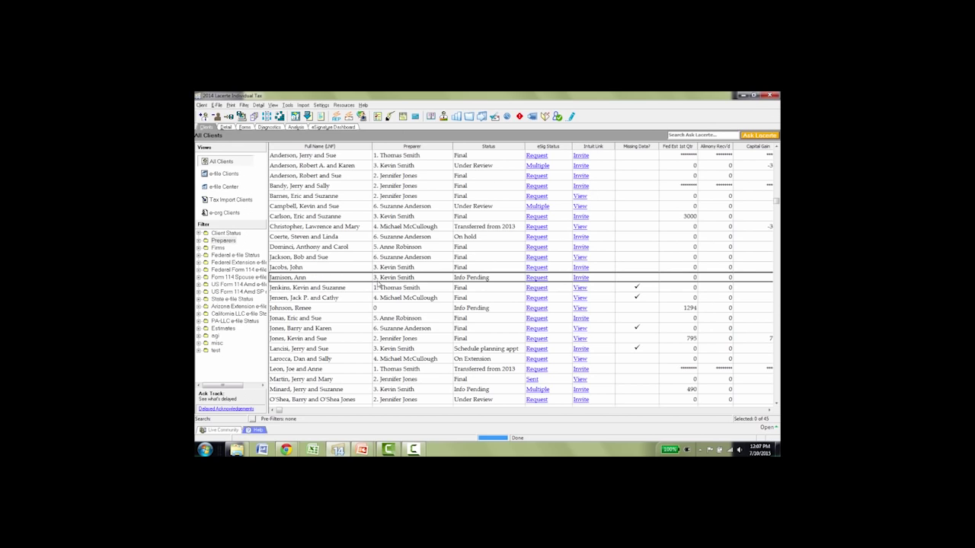
Start an Intuit Link invitation from the client's row in the All Clients list.
{"action": "left_click", "coordinate": [580, 278]}
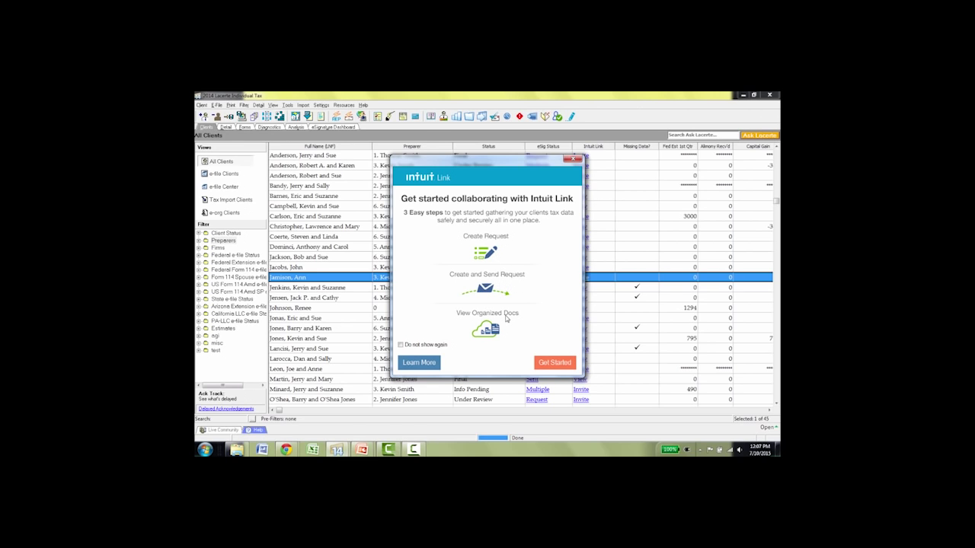
Send the client's data, checklist and questionnaire to Intuit Link and open it in the browser.
{"action": "left_click", "coordinate": [555, 364]}
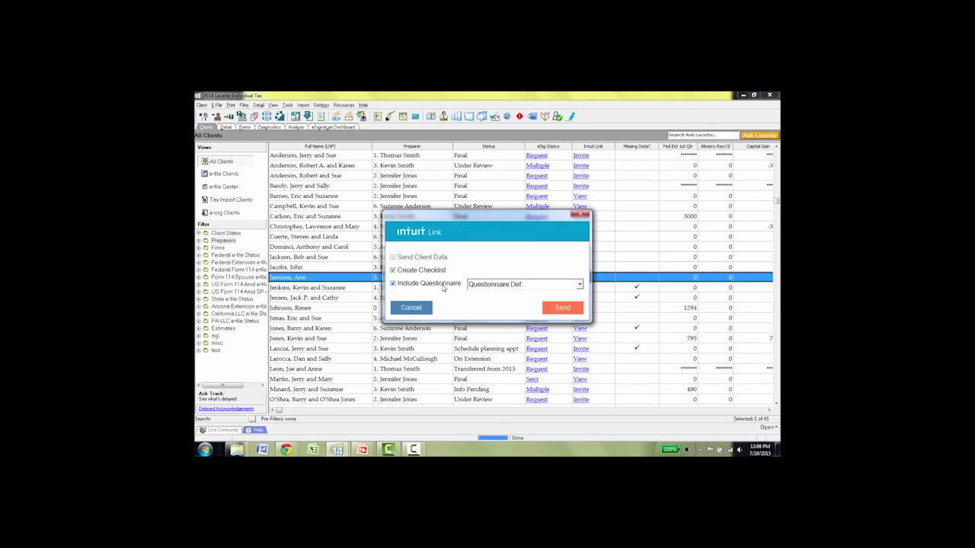
{"action": "left_click", "coordinate": [562, 307]}
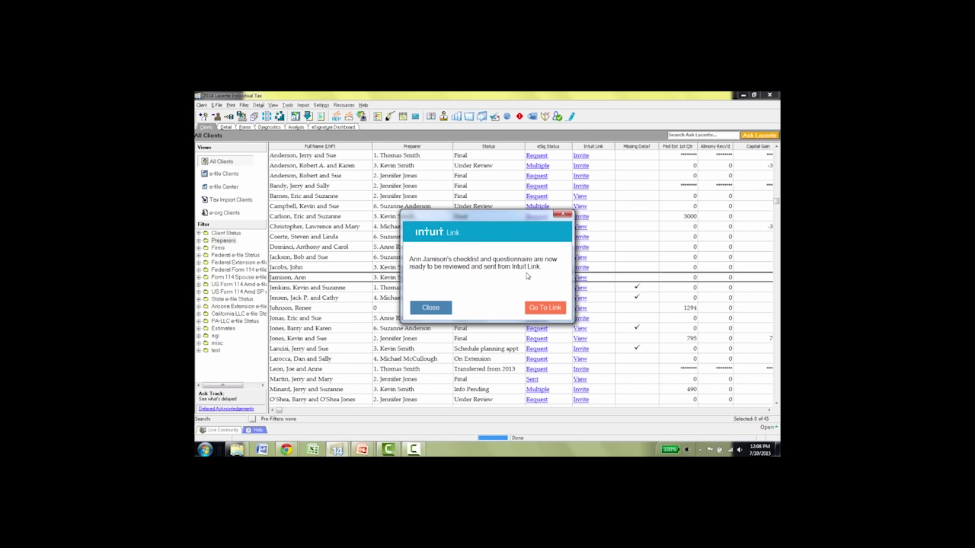
{"action": "left_click", "coordinate": [545, 307]}
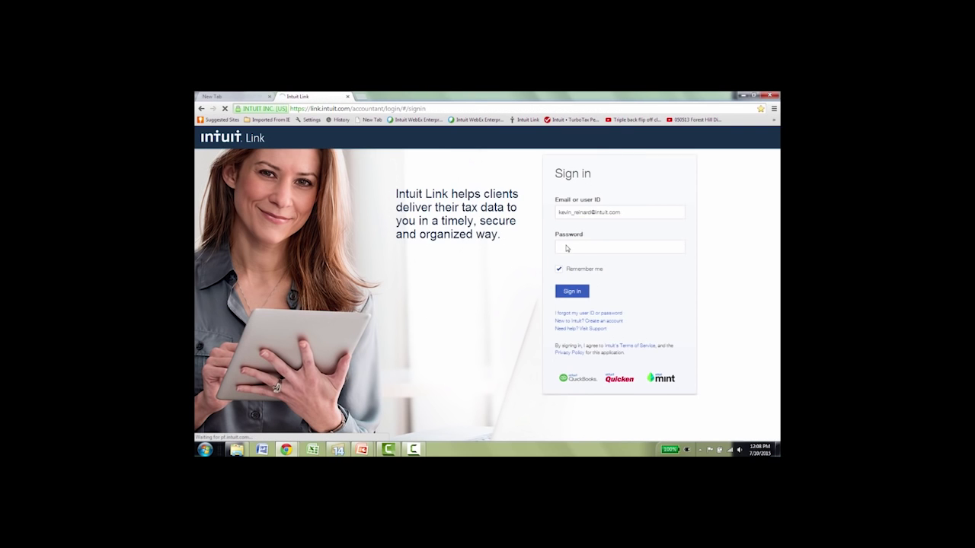
Sign in with the account password and open the first client matching 'jam'.
{"action": "left_click", "coordinate": [566, 246]}
{"action": "type", "text": "••••••••••"}
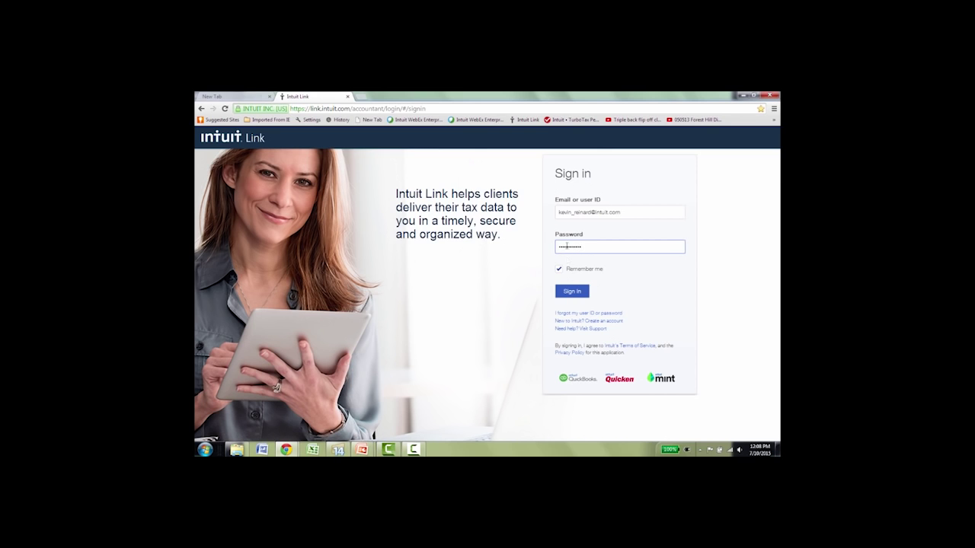
{"action": "left_click", "coordinate": [571, 291]}
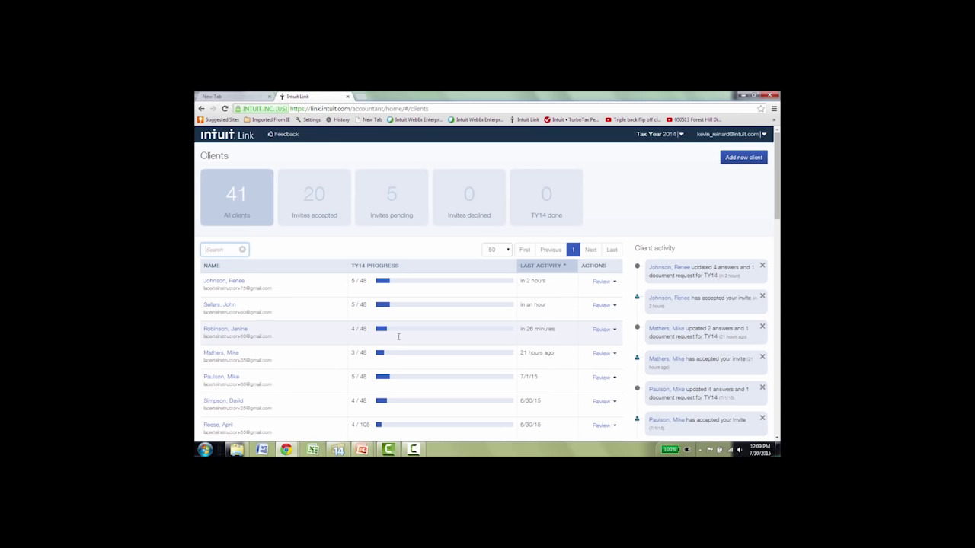
{"action": "type", "text": "jam"}
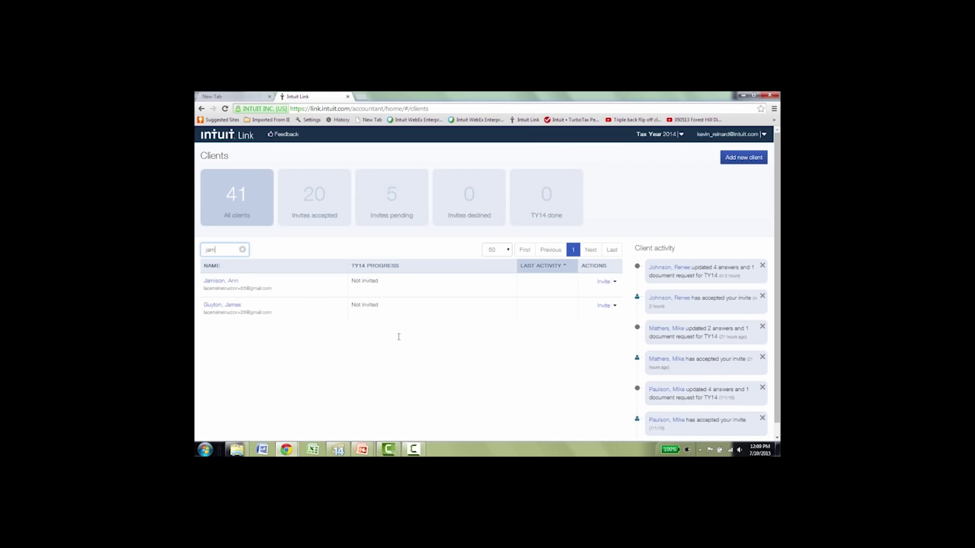
{"action": "left_click", "coordinate": [224, 282]}
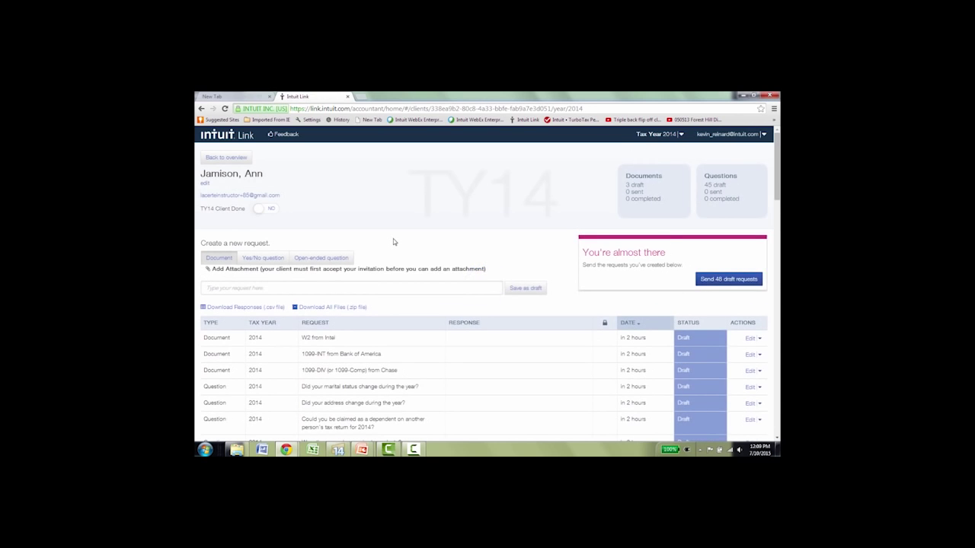
Send all 48 draft requests and the invitation email to the client.
{"action": "scroll", "coordinate": [393, 242], "scroll_direction": "down", "scroll_amount": 2}
{"action": "scroll", "coordinate": [393, 239], "scroll_direction": "down", "scroll_amount": 1}
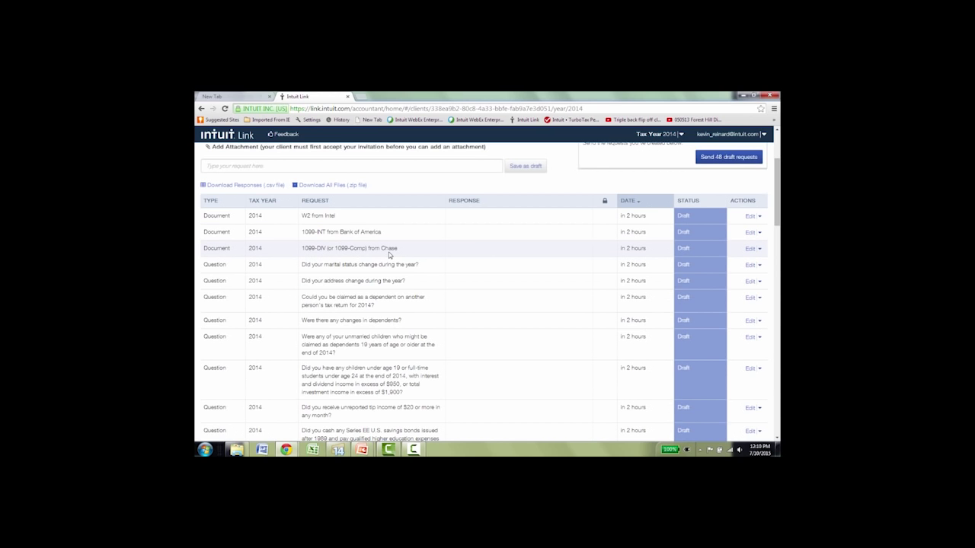
{"action": "scroll", "coordinate": [381, 248], "scroll_direction": "up", "scroll_amount": 1}
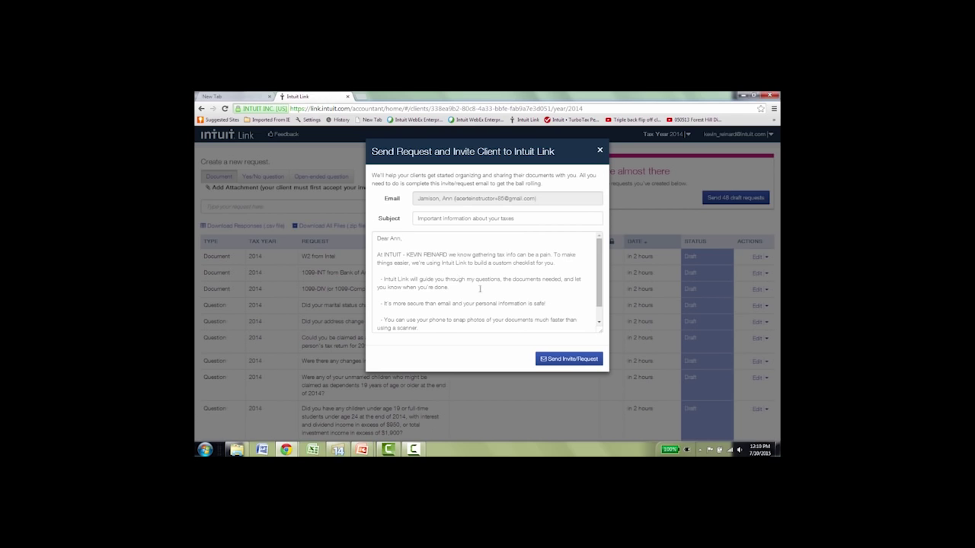
{"action": "left_click", "coordinate": [570, 362]}
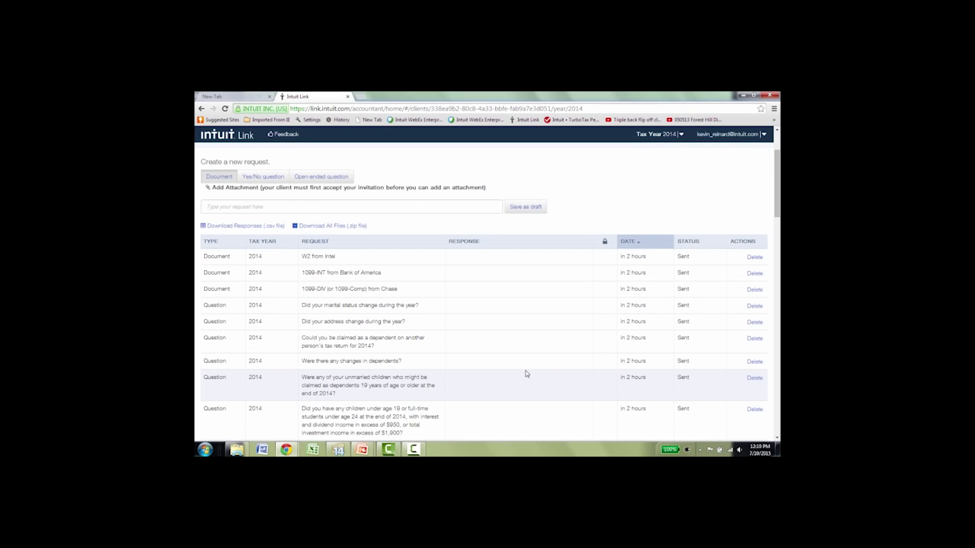
{"action": "mouse_move", "coordinate": [286, 450]}
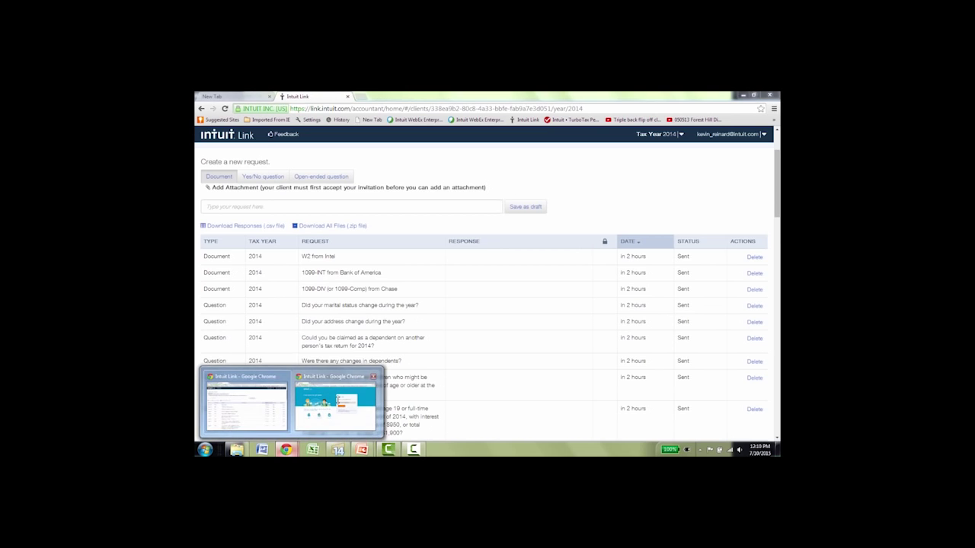
{"action": "left_click", "coordinate": [335, 400]}
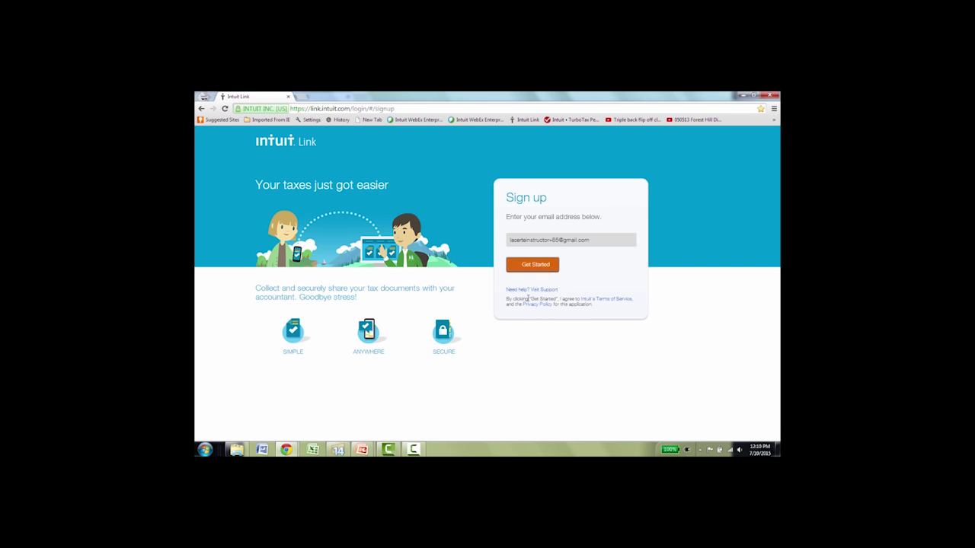
Sign up the client with their e-mail and a new password to create an Intuit account.
{"action": "left_click", "coordinate": [533, 264]}
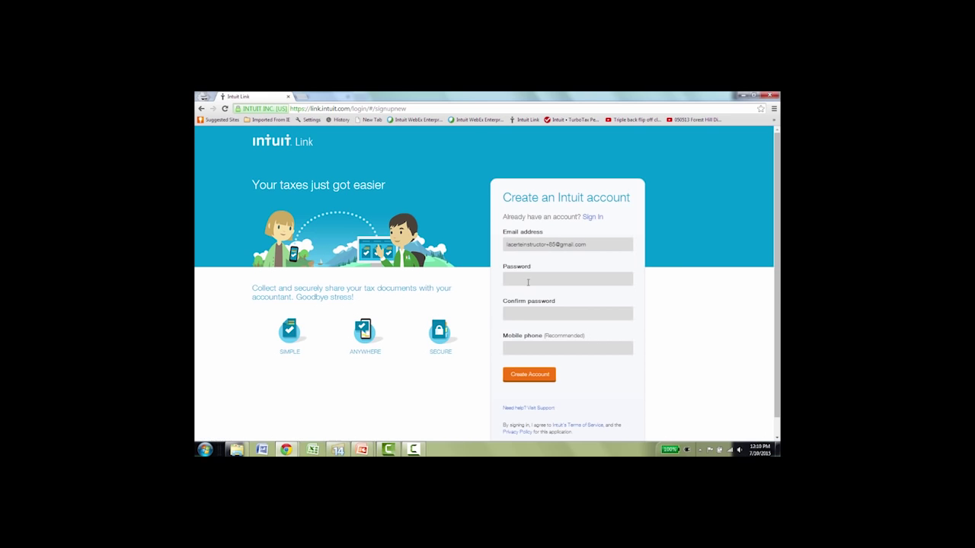
{"action": "left_click", "coordinate": [528, 281]}
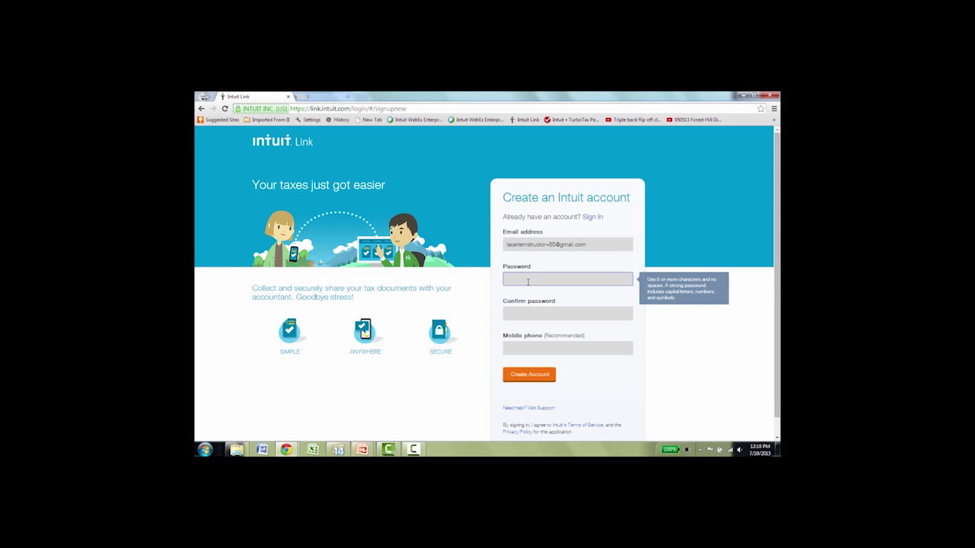
{"action": "type", "text": "p"}
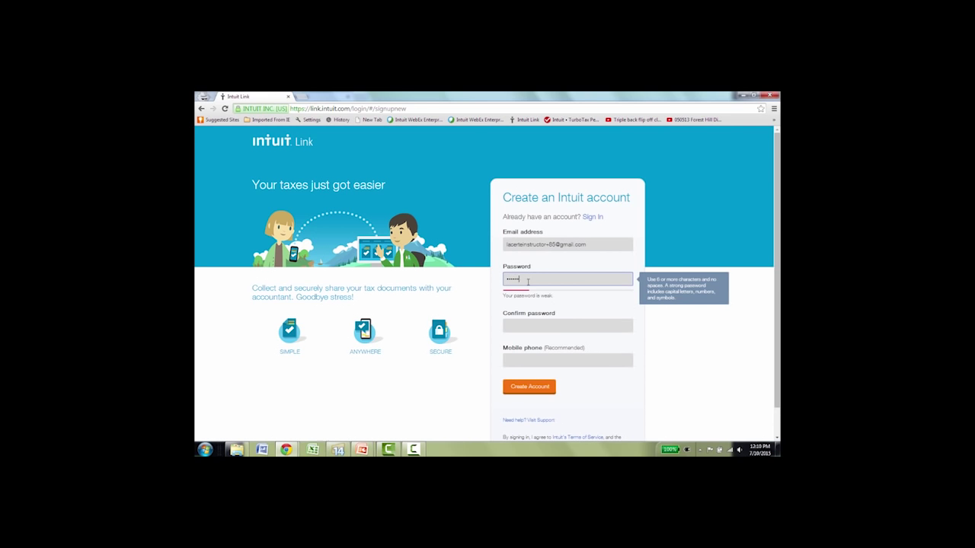
{"action": "type", "text": "**"}
{"action": "key", "text": "Tab"}
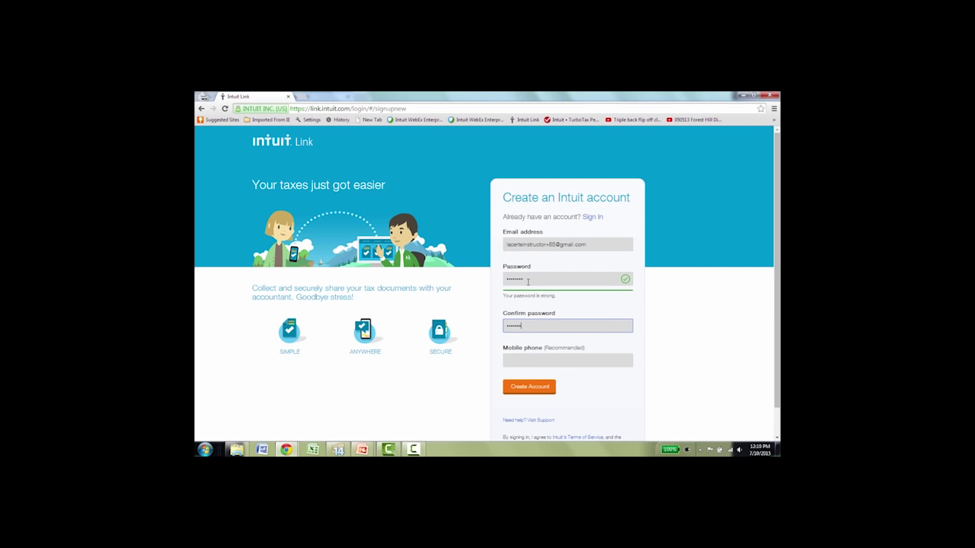
{"action": "left_click", "coordinate": [520, 390]}
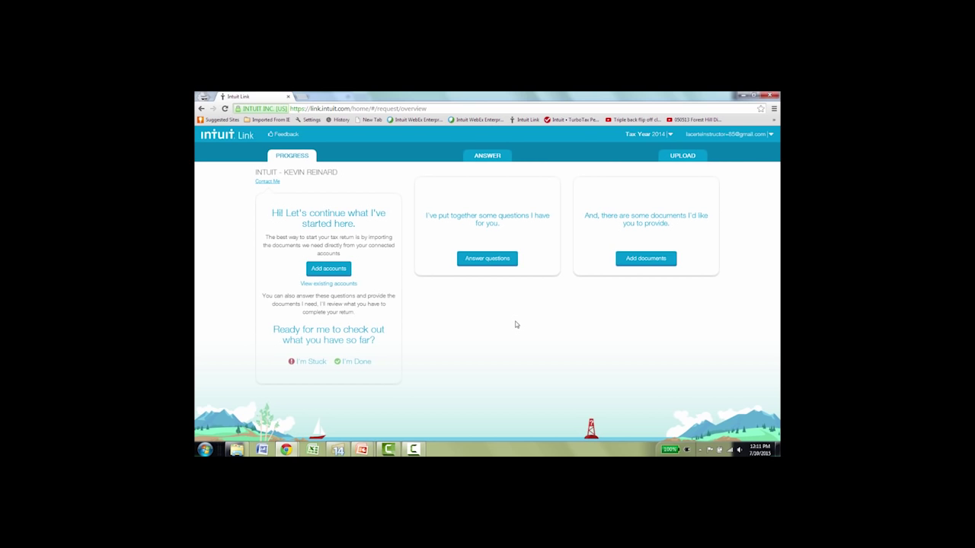
Answer No to marital status, Yes to address change, and No to both dependent questions.
{"action": "left_click", "coordinate": [688, 159]}
{"action": "left_click", "coordinate": [493, 259]}
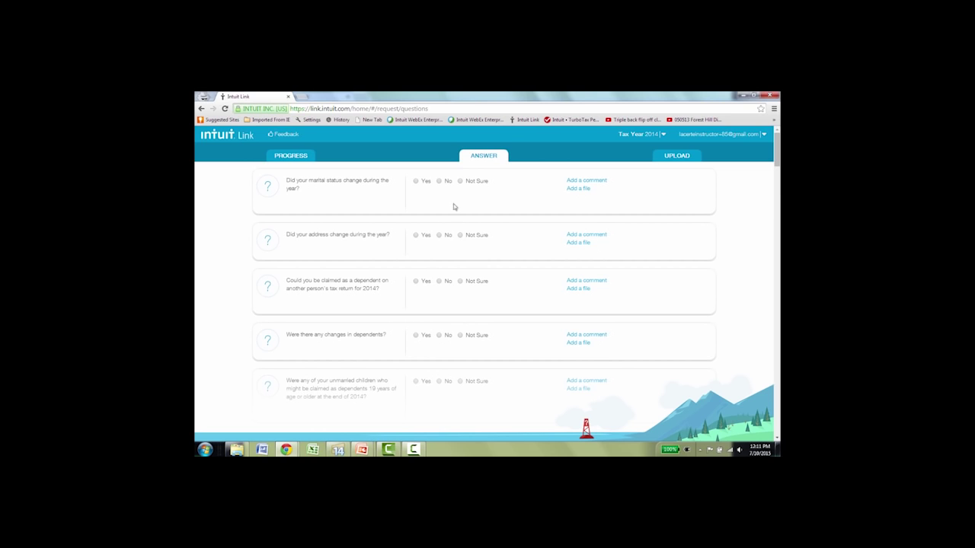
{"action": "left_click", "coordinate": [439, 182]}
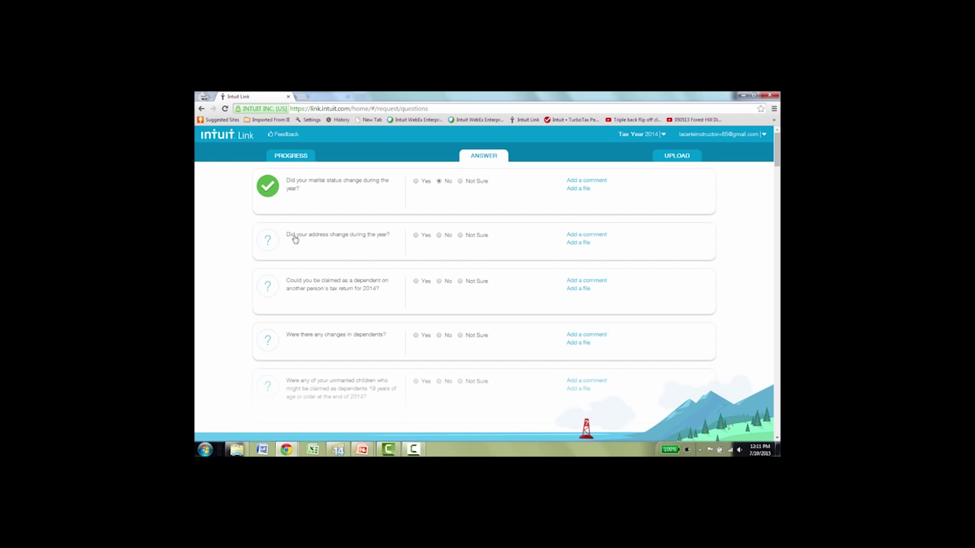
{"action": "left_click", "coordinate": [415, 236]}
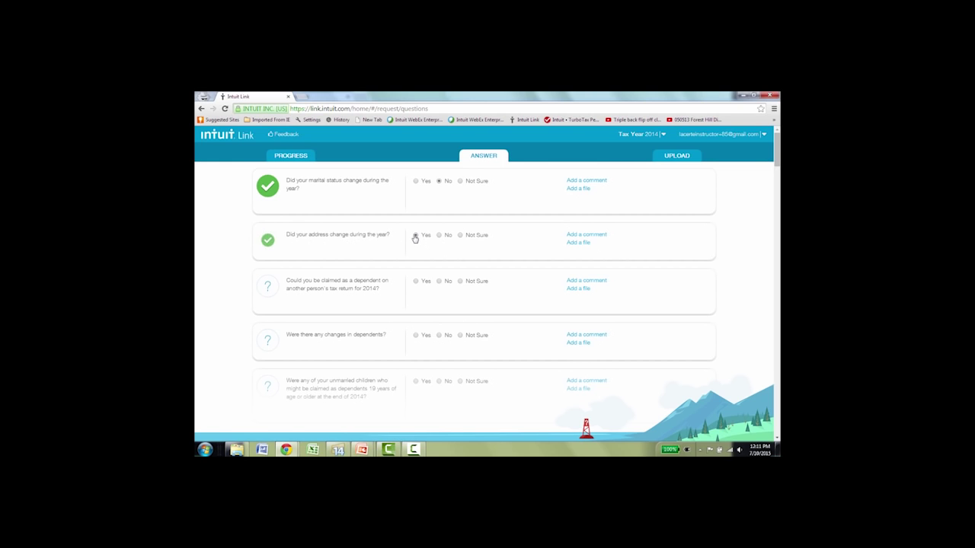
{"action": "left_click", "coordinate": [584, 235]}
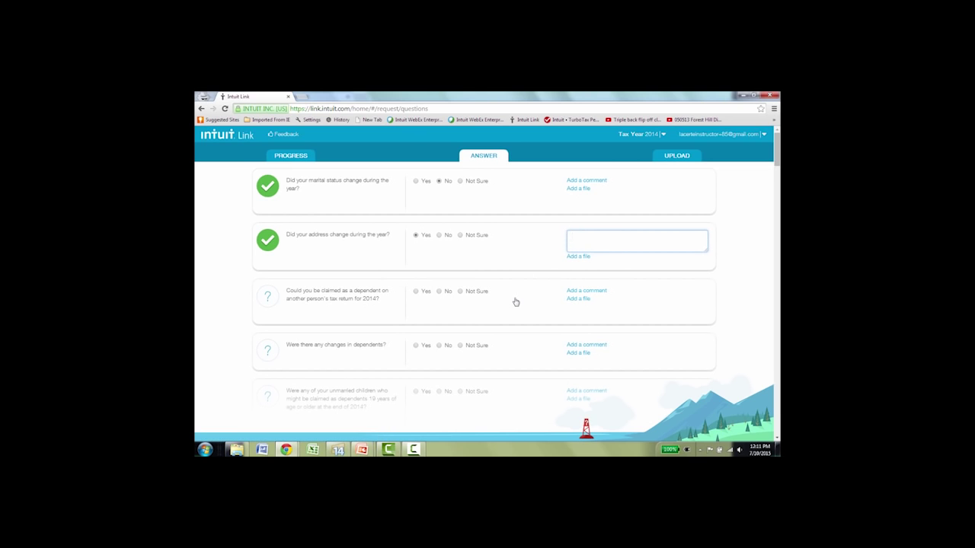
{"action": "left_click", "coordinate": [438, 295]}
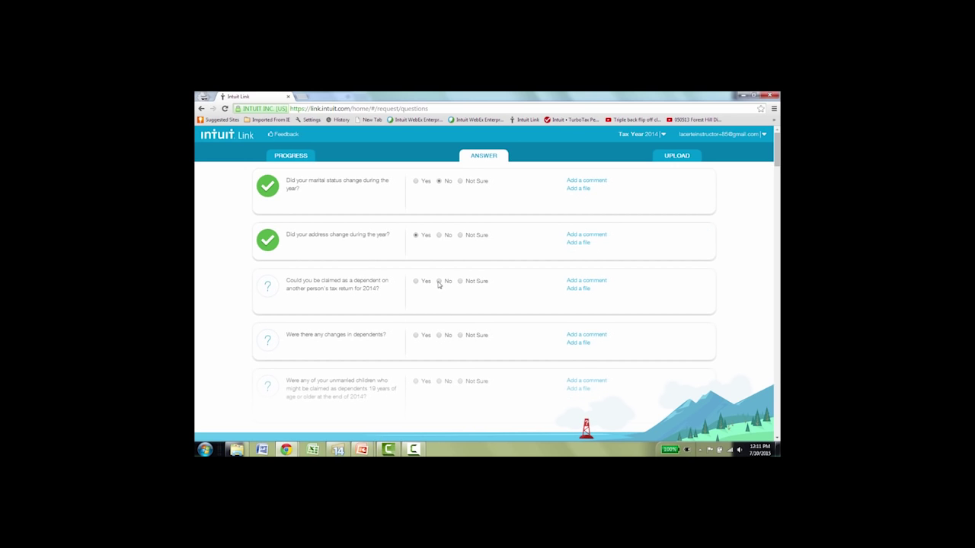
{"action": "left_click", "coordinate": [439, 282]}
{"action": "left_click", "coordinate": [439, 335]}
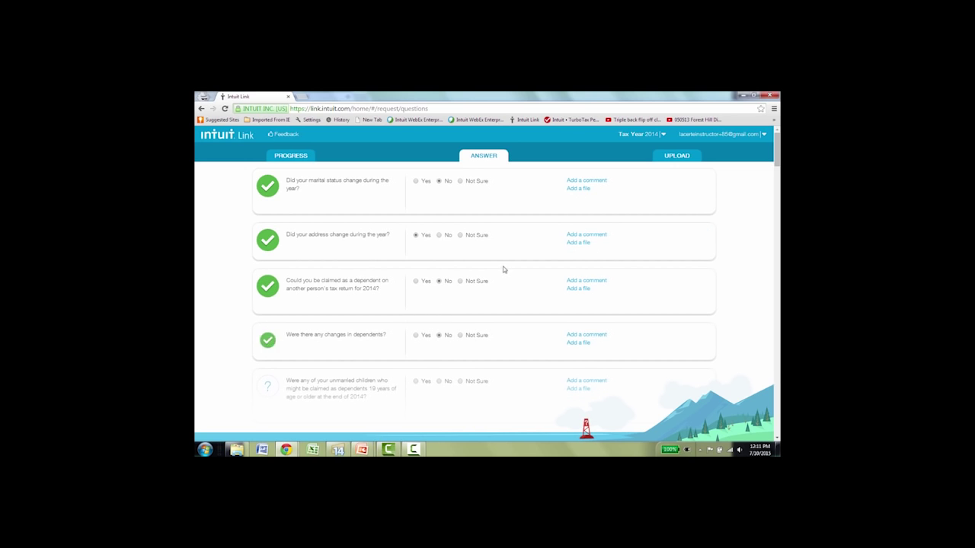
{"action": "left_click", "coordinate": [676, 157]}
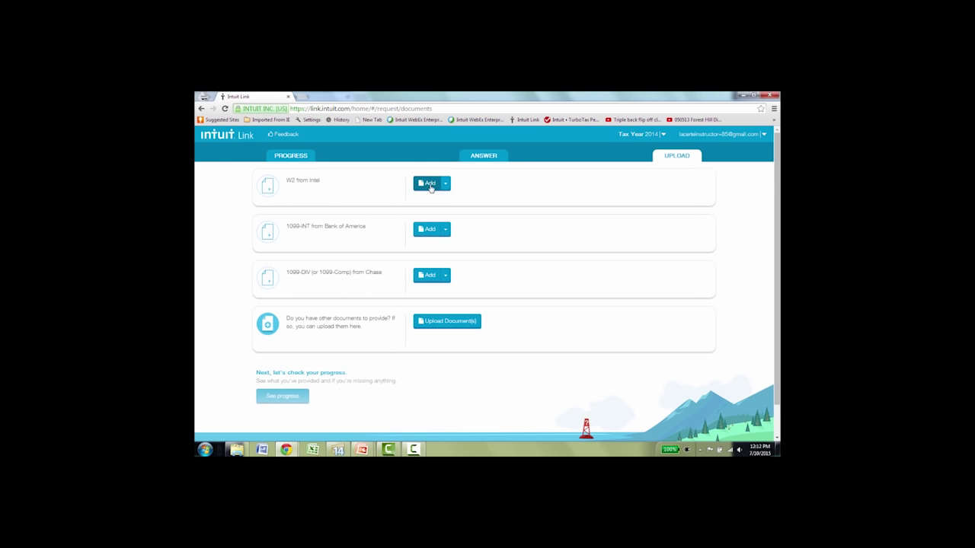
Upload the Intel W2.bmp file for the W2 from Intel request.
{"action": "left_click", "coordinate": [430, 186]}
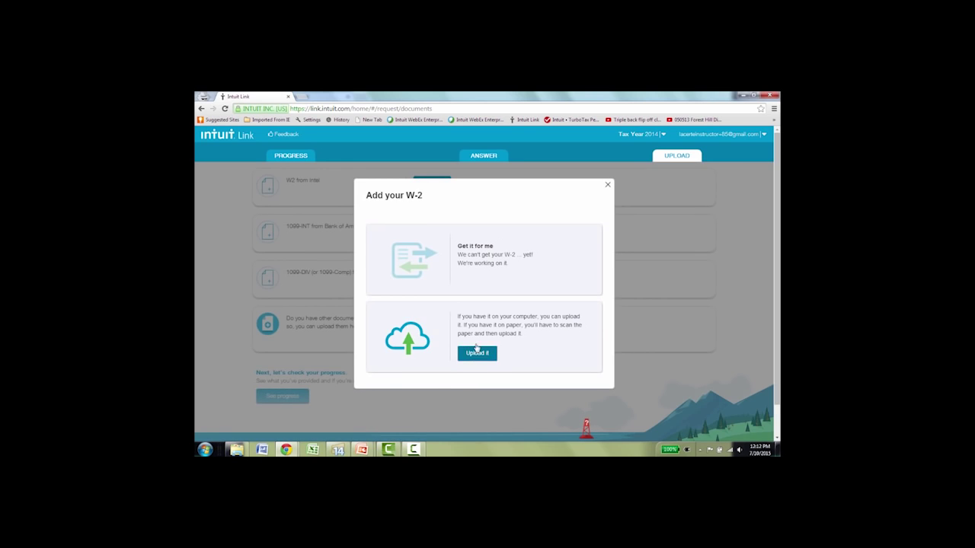
{"action": "left_click", "coordinate": [476, 352]}
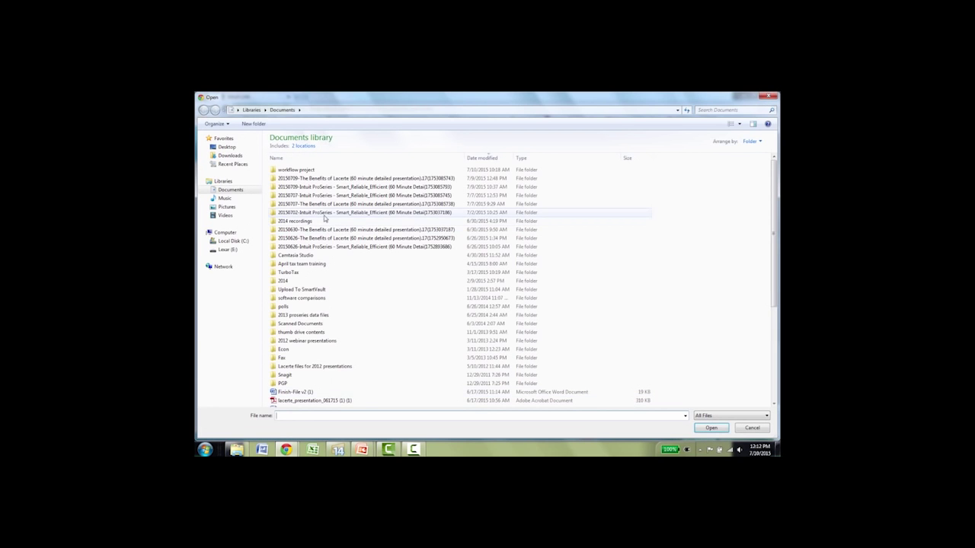
{"action": "left_click", "coordinate": [301, 332]}
{"action": "scroll", "coordinate": [301, 332], "scroll_direction": "down", "scroll_amount": 2}
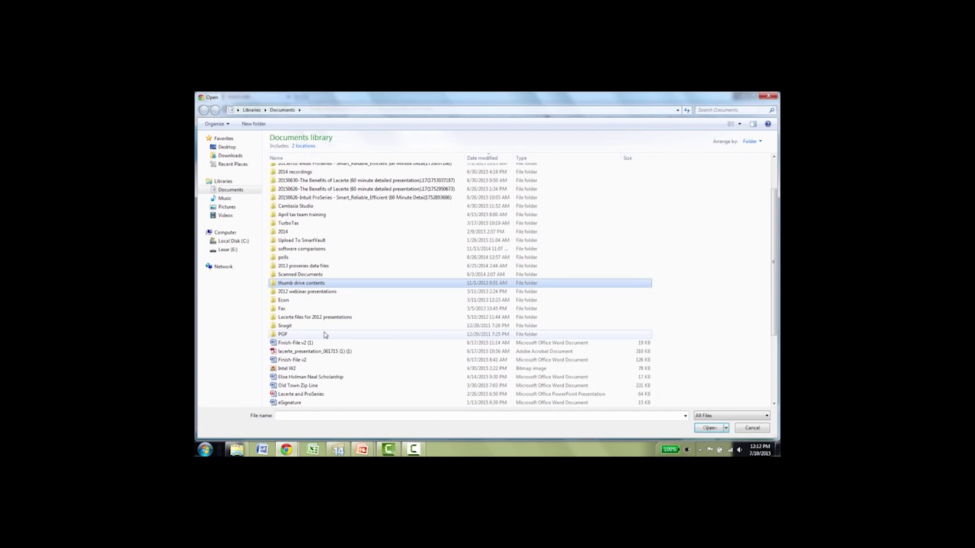
{"action": "double_click", "coordinate": [293, 368]}
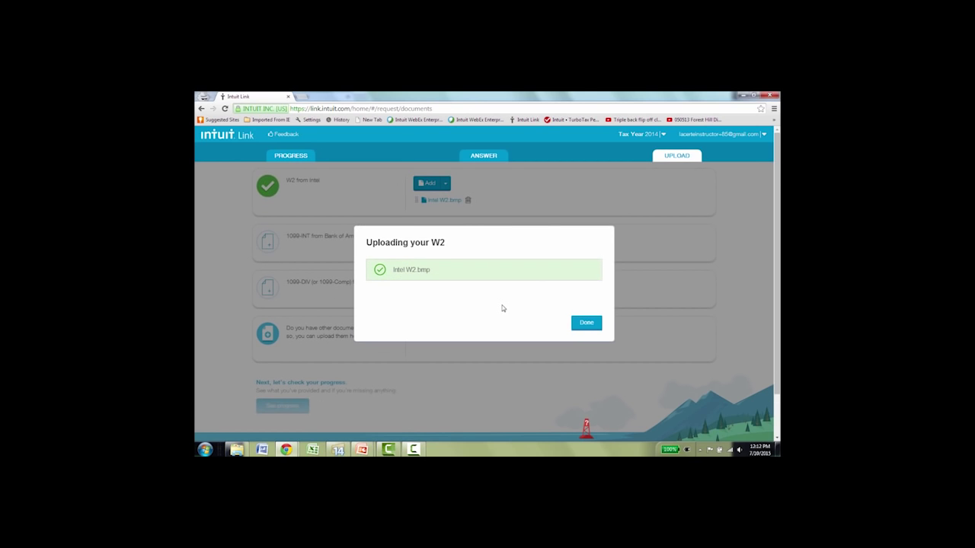
{"action": "left_click", "coordinate": [575, 323]}
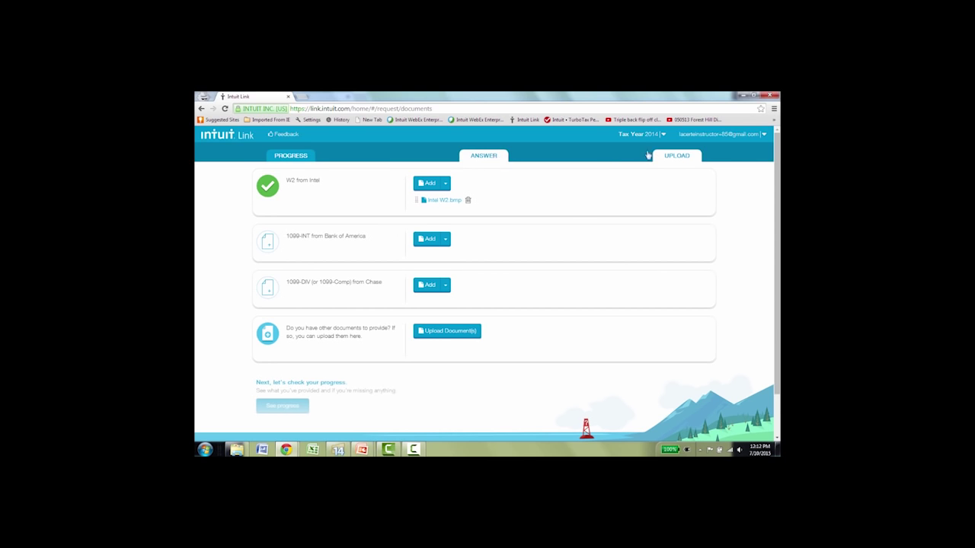
Review request progress and preview the Add accounts import dialog without importing.
{"action": "left_click", "coordinate": [289, 157]}
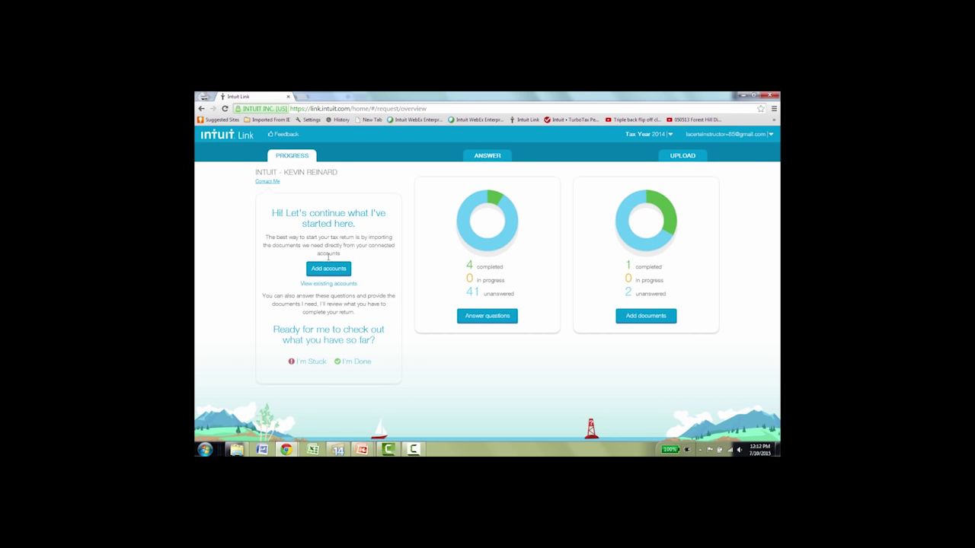
{"action": "left_click", "coordinate": [330, 272]}
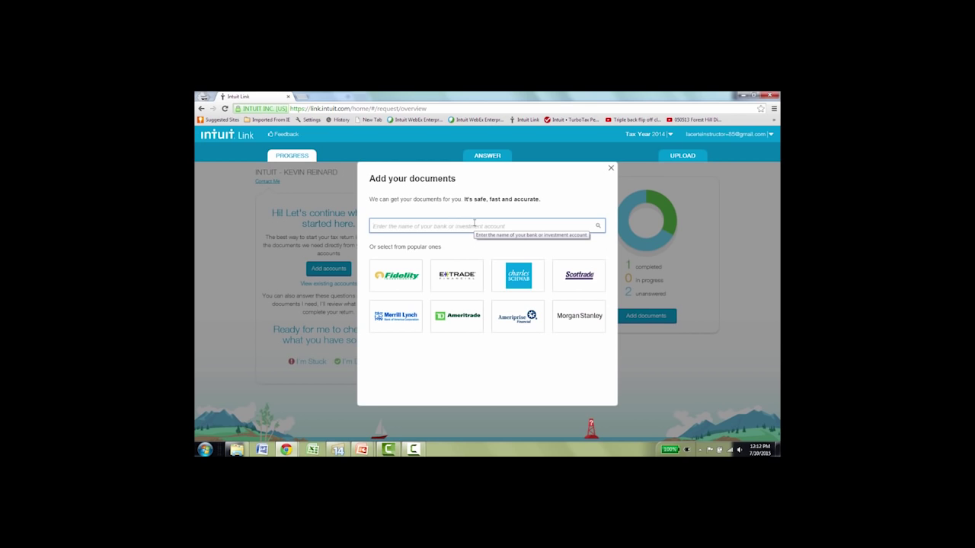
{"action": "left_click", "coordinate": [610, 169]}
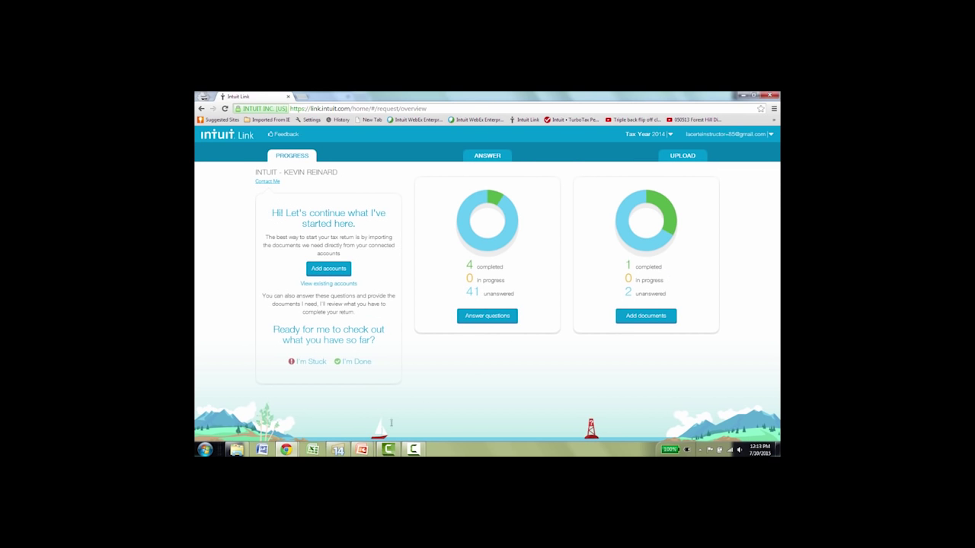
{"action": "left_click", "coordinate": [338, 450]}
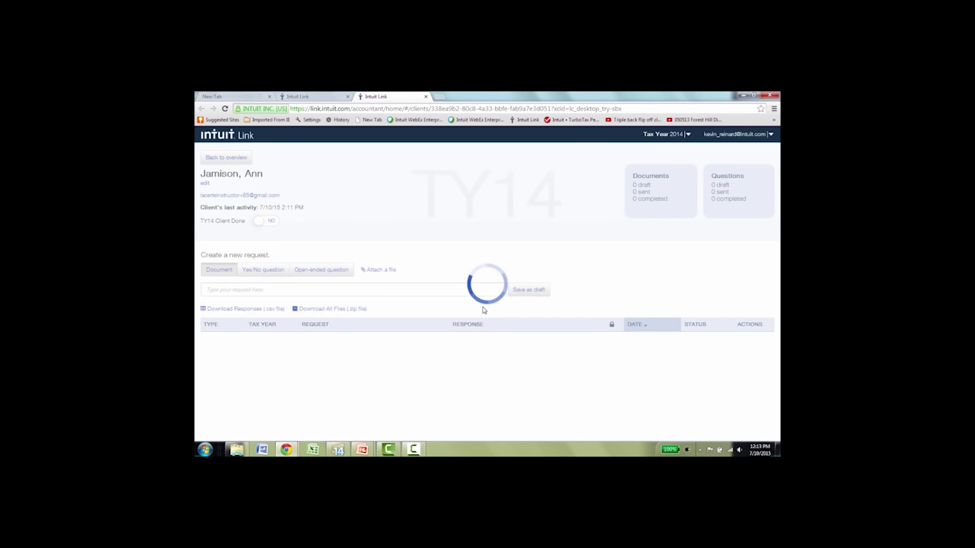
Return to Lacerte's All Clients list, where the client now shows Info Pending.
{"action": "scroll", "coordinate": [482, 310], "scroll_direction": "down", "scroll_amount": 2}
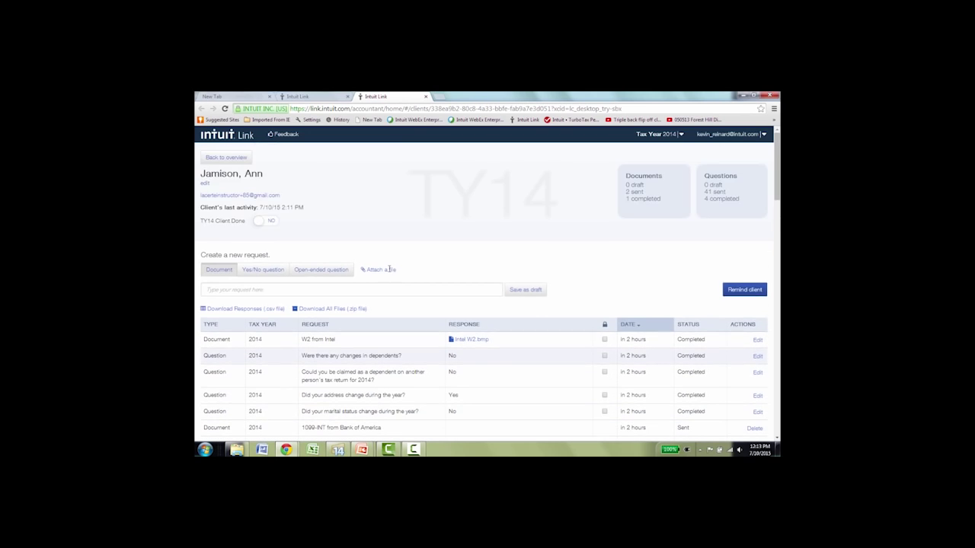
{"action": "left_click", "coordinate": [226, 157]}
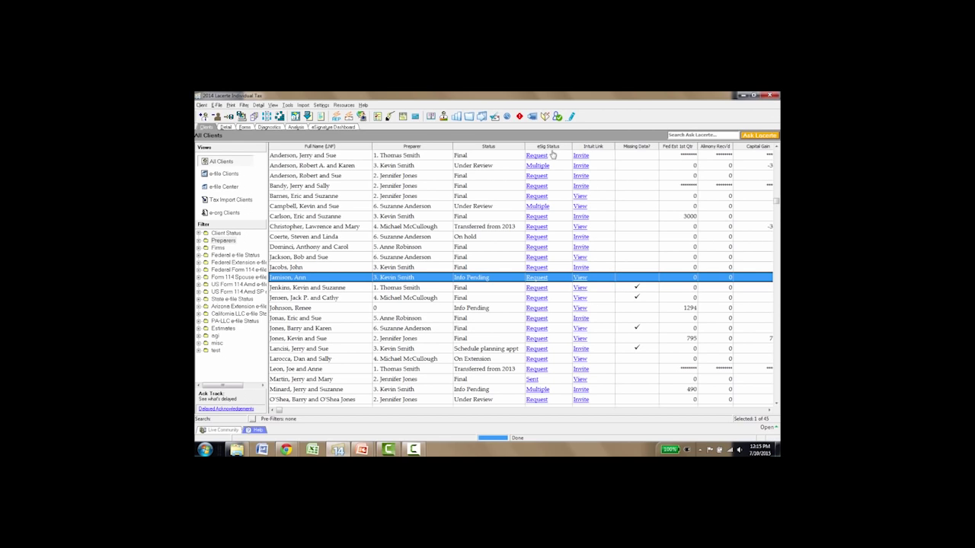
Request an eSignature for the client with Federal 8879 and California 8879 selected.
{"action": "left_click", "coordinate": [332, 340]}
{"action": "scroll", "coordinate": [327, 342], "scroll_direction": "down", "scroll_amount": 3}
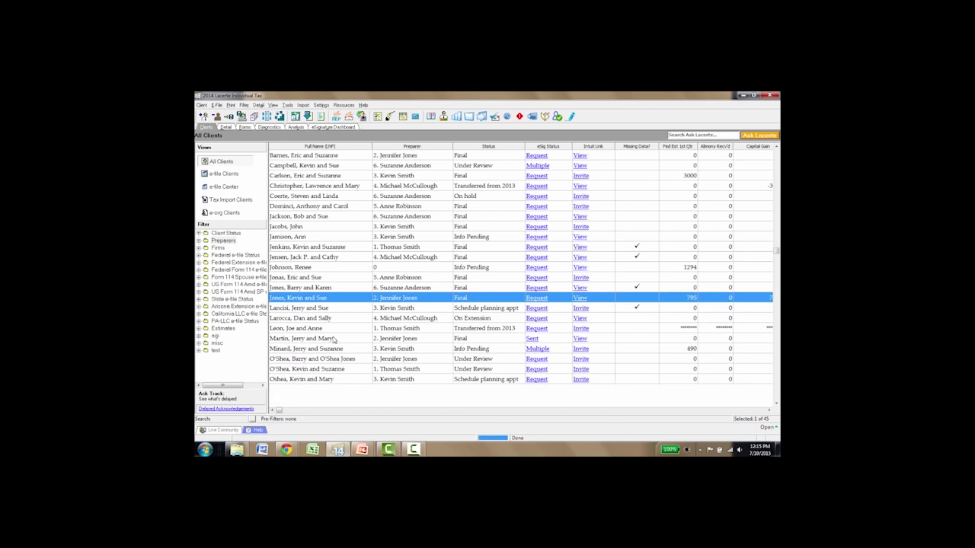
{"action": "left_click", "coordinate": [315, 348]}
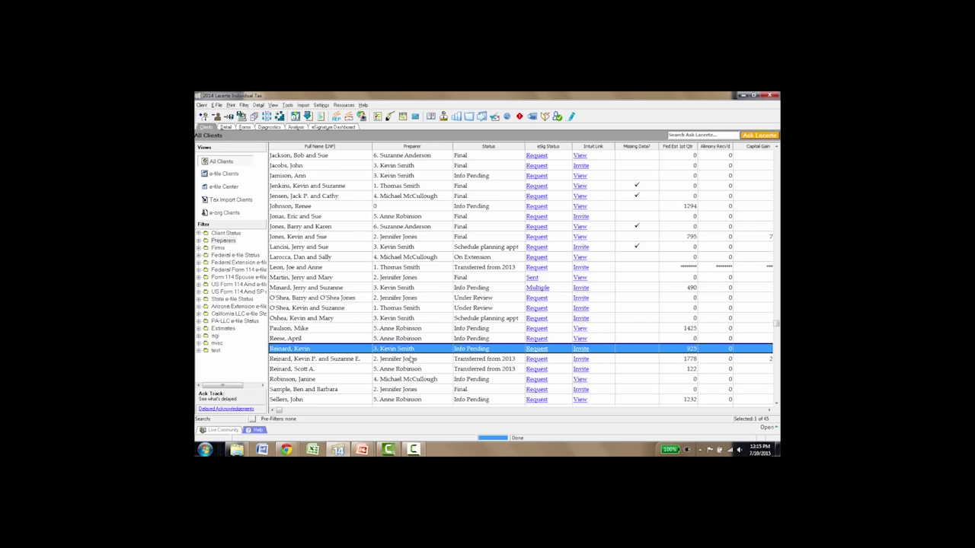
{"action": "left_click", "coordinate": [537, 350]}
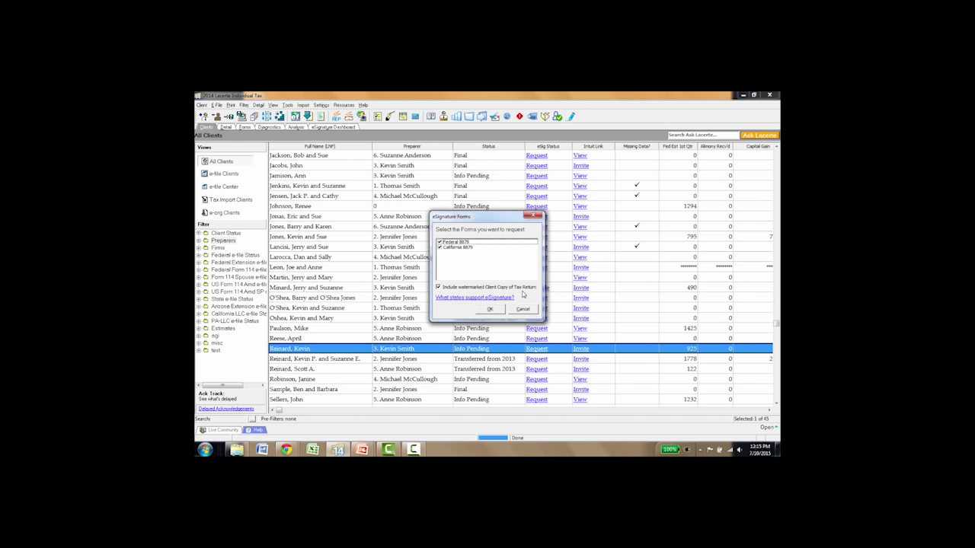
{"action": "left_click", "coordinate": [490, 308]}
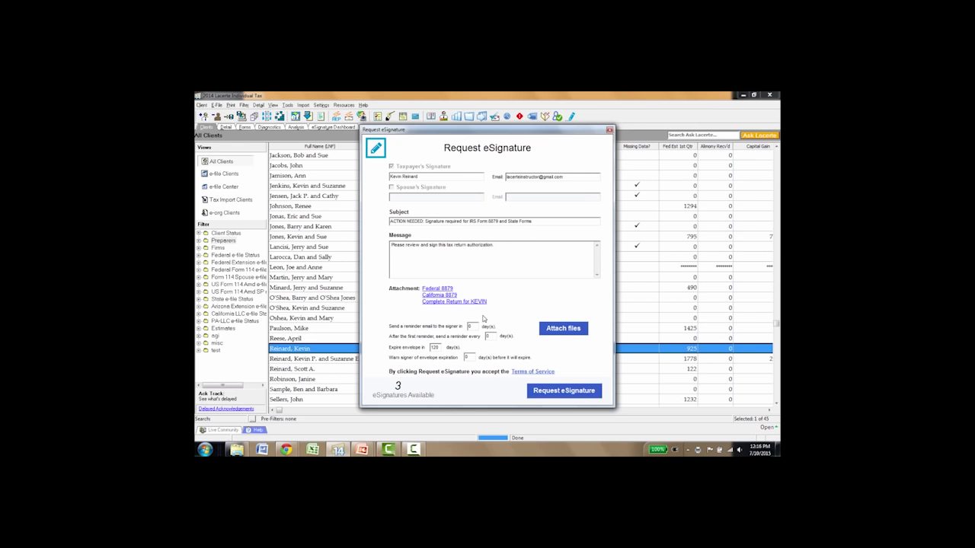
Send the Federal and California 8879 eSignature request and dismiss the sent confirmation.
{"action": "left_click", "coordinate": [543, 393]}
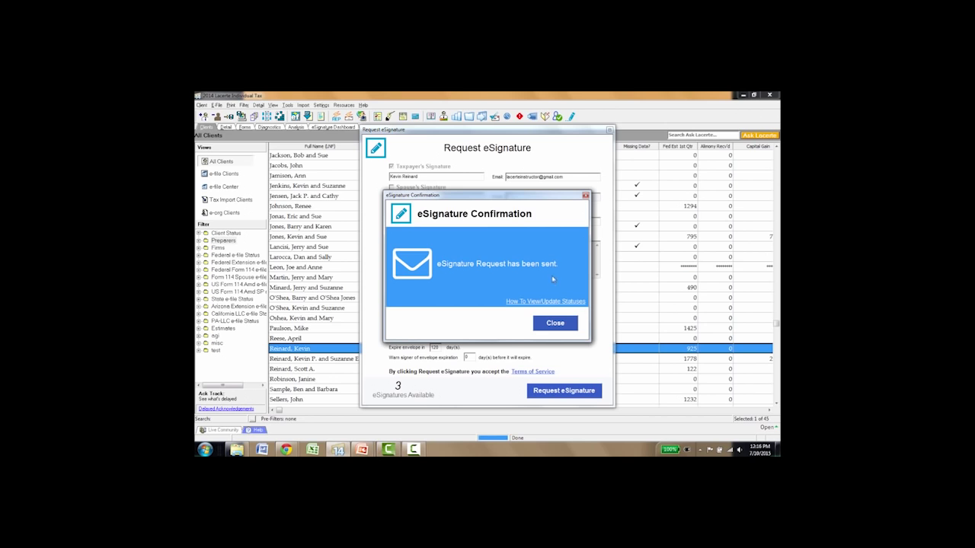
{"action": "left_click", "coordinate": [562, 323]}
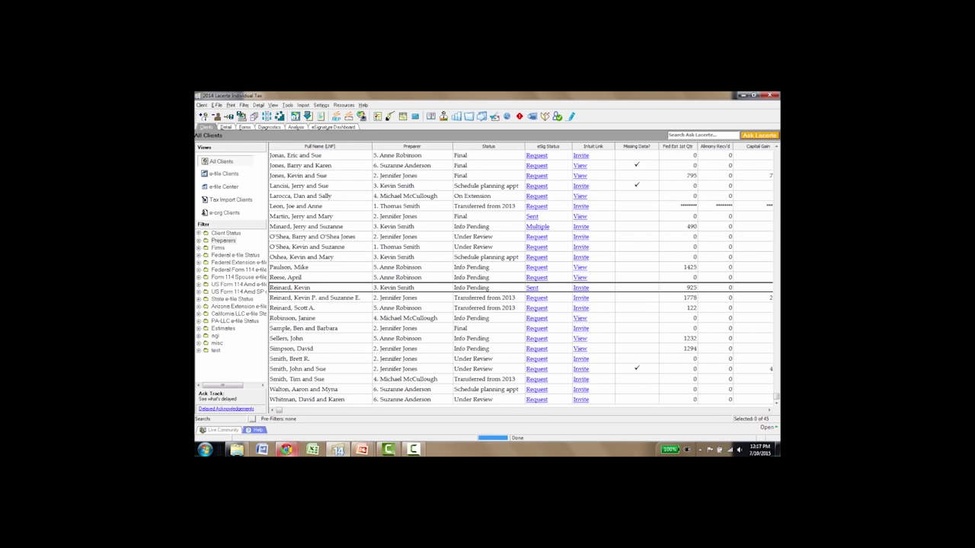
{"action": "right_click", "coordinate": [287, 449]}
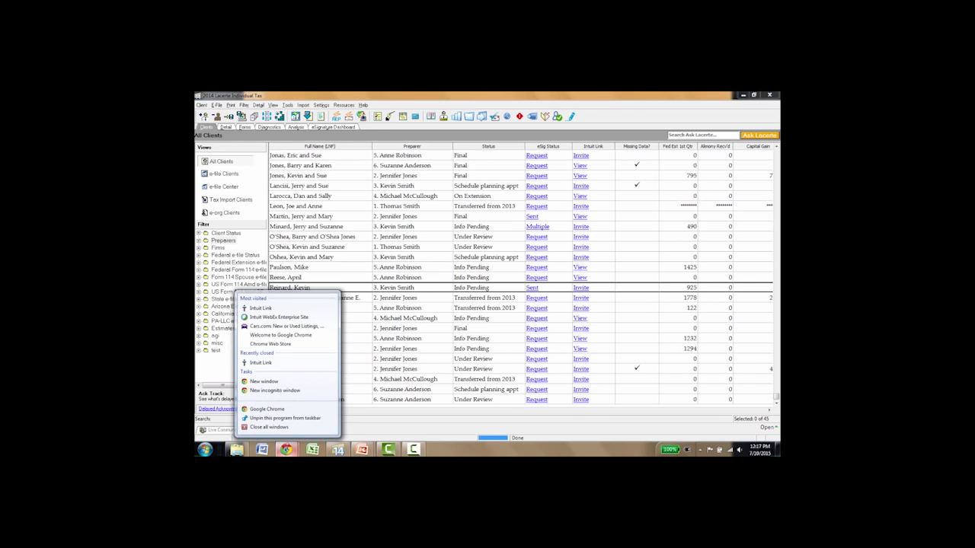
Search 'gmail' in a blank Chrome tab and open the ACTION NEEDED DocuSign email.
{"action": "left_click", "coordinate": [344, 307]}
{"action": "mouse_move", "coordinate": [286, 449]}
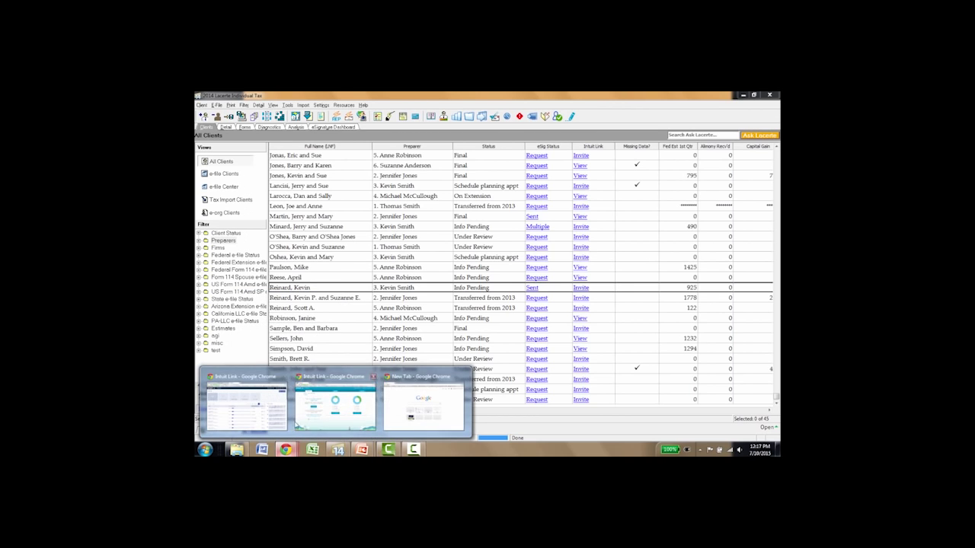
{"action": "left_click", "coordinate": [422, 403]}
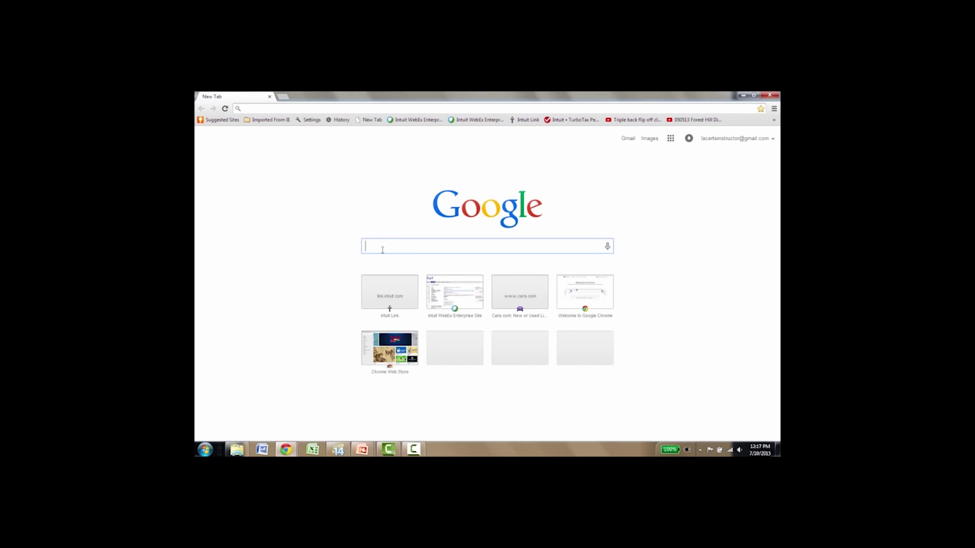
{"action": "type", "text": "gmail"}
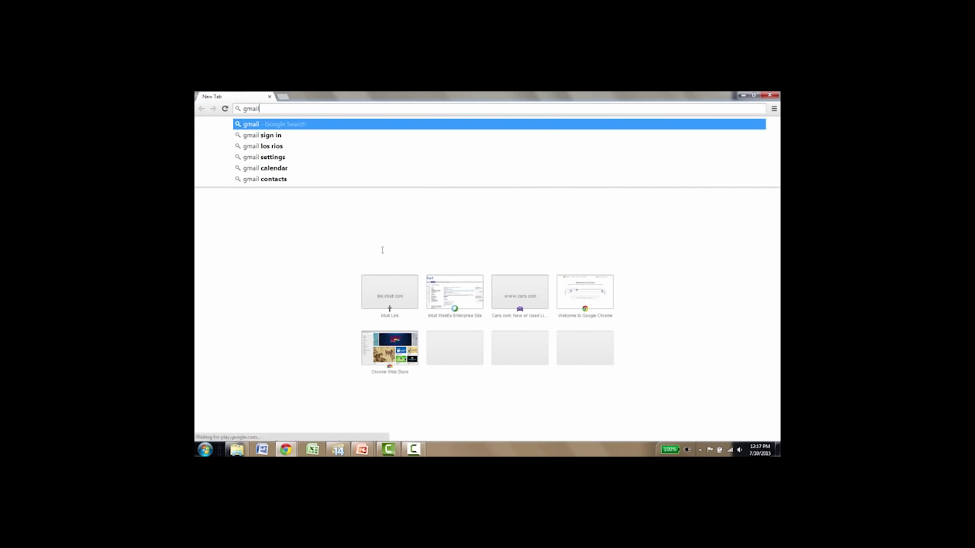
{"action": "key", "text": "Return"}
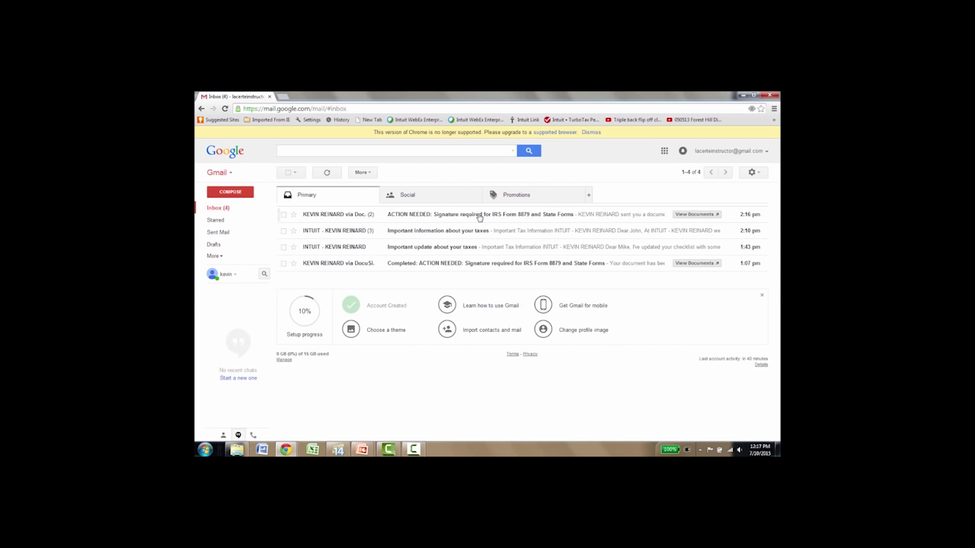
{"action": "left_click", "coordinate": [479, 219]}
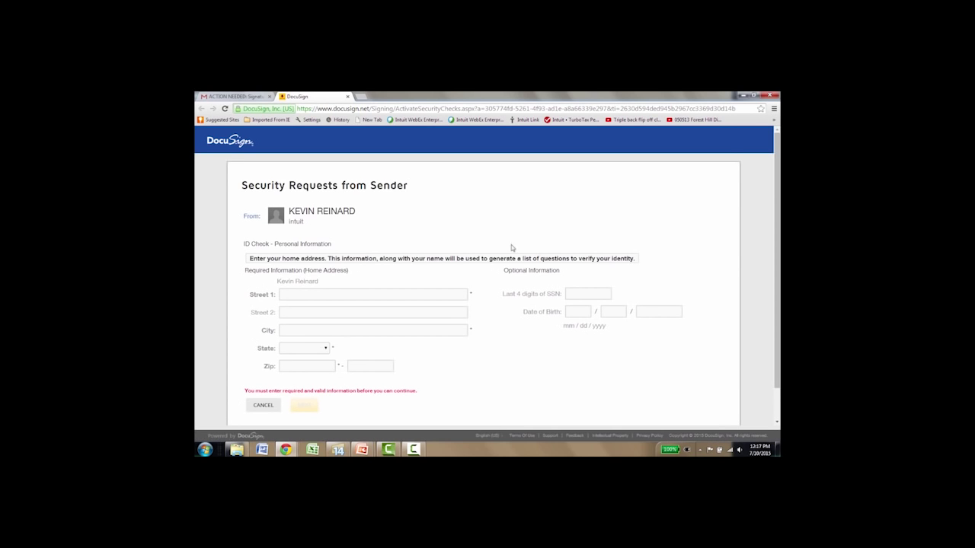
Enter the signer's street, city, state and ZIP code in DocuSign's identity-check address fields.
{"action": "scroll", "coordinate": [381, 229], "scroll_direction": "down", "scroll_amount": 1}
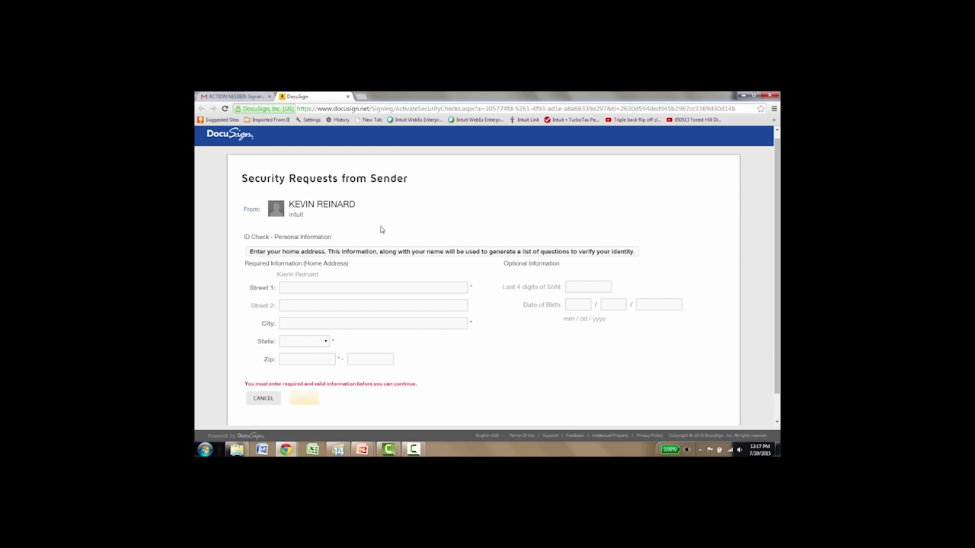
{"action": "left_click", "coordinate": [318, 289]}
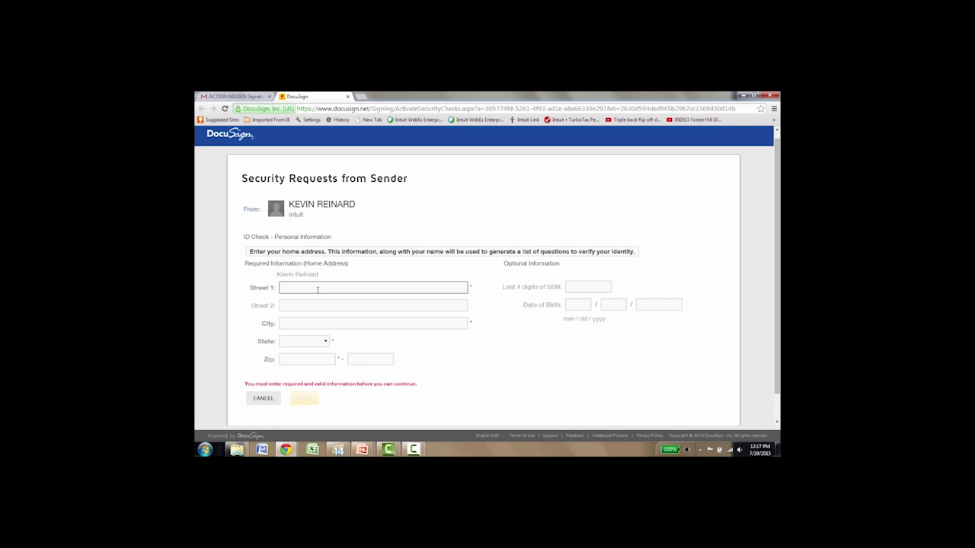
{"action": "key", "text": "Tab"}
{"action": "key", "text": "Tab"}
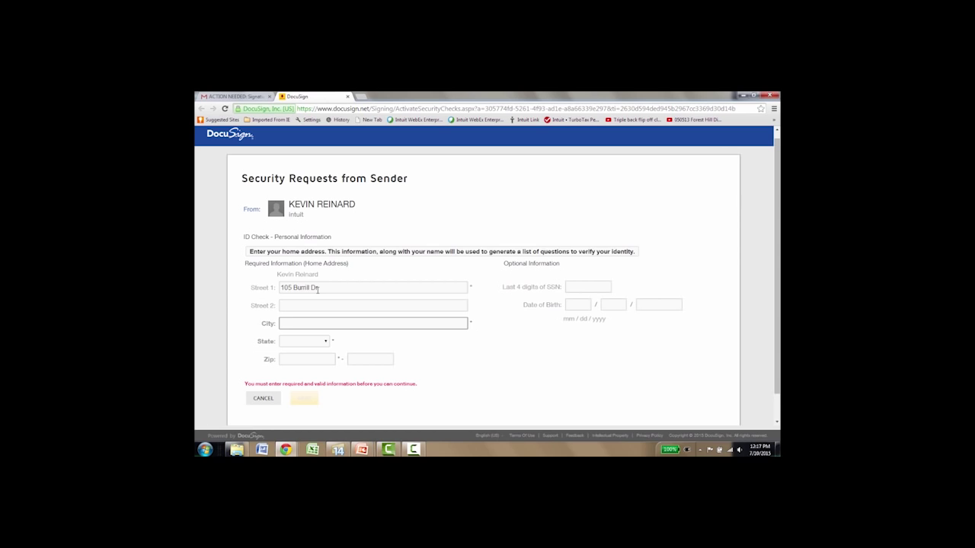
{"action": "type", "text": "Folsom"}
{"action": "key", "text": "Tab"}
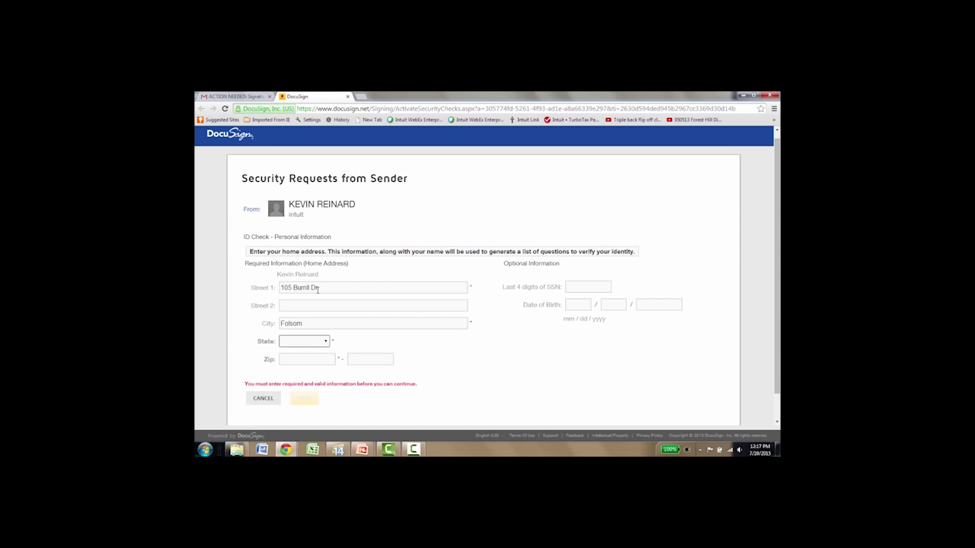
{"action": "key", "text": "c"}
{"action": "key", "text": "Tab"}
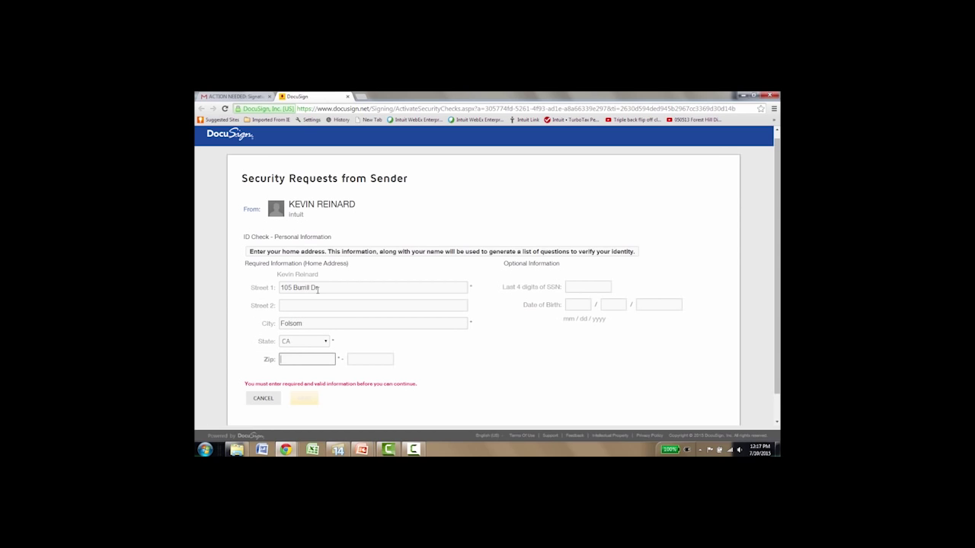
{"action": "type", "text": "95630"}
{"action": "key", "text": "Tab"}
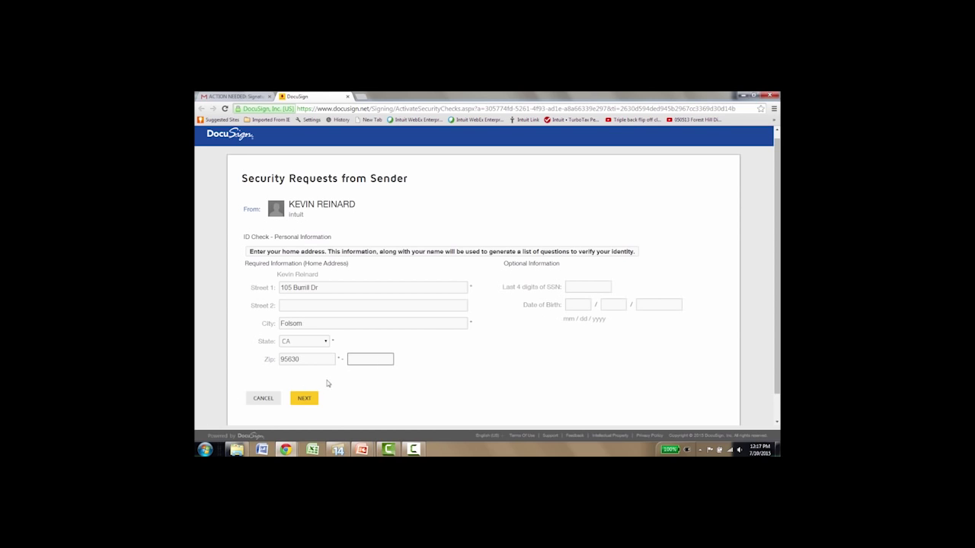
Submit the address, then answer age 72 to 76, height 6'0" and no listed addresses, and submit.
{"action": "left_click", "coordinate": [303, 398]}
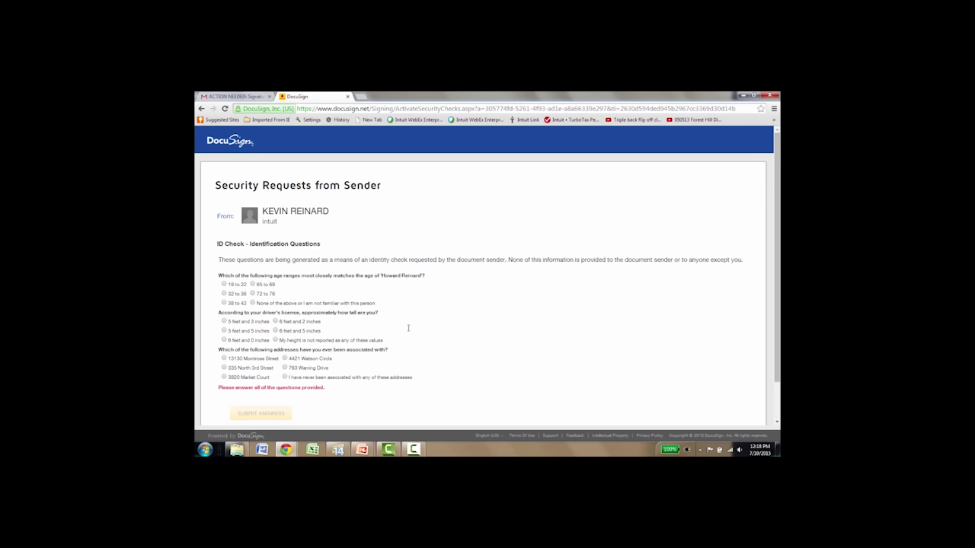
{"action": "scroll", "coordinate": [408, 328], "scroll_direction": "down", "scroll_amount": 1}
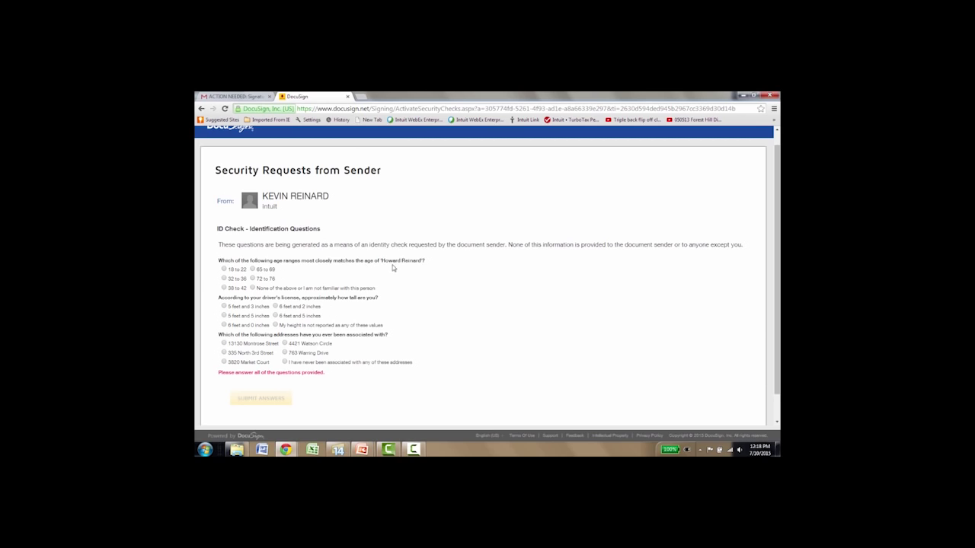
{"action": "left_click", "coordinate": [253, 279]}
{"action": "left_click", "coordinate": [224, 325]}
{"action": "left_click", "coordinate": [286, 361]}
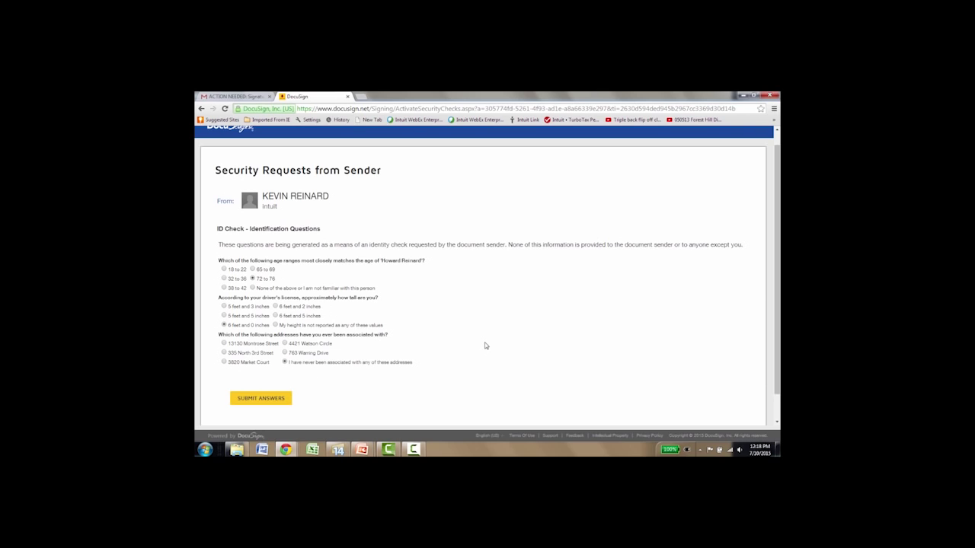
{"action": "left_click", "coordinate": [274, 399]}
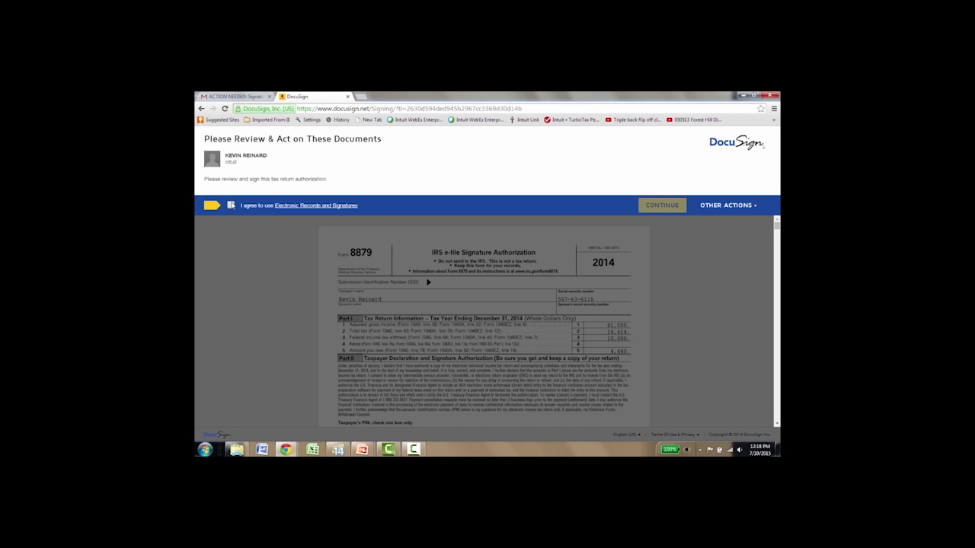
Agree to use electronic records and signatures and continue to the Form 8879 document.
{"action": "left_click", "coordinate": [231, 205]}
{"action": "left_click", "coordinate": [662, 204]}
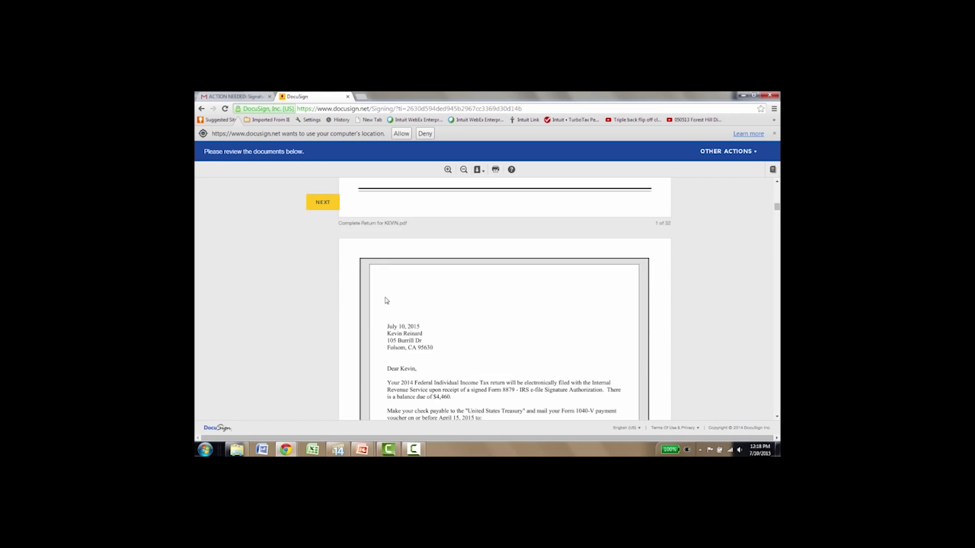
{"action": "scroll", "coordinate": [386, 301], "scroll_direction": "down", "scroll_amount": 1}
{"action": "scroll", "coordinate": [386, 301], "scroll_direction": "up", "scroll_amount": 15}
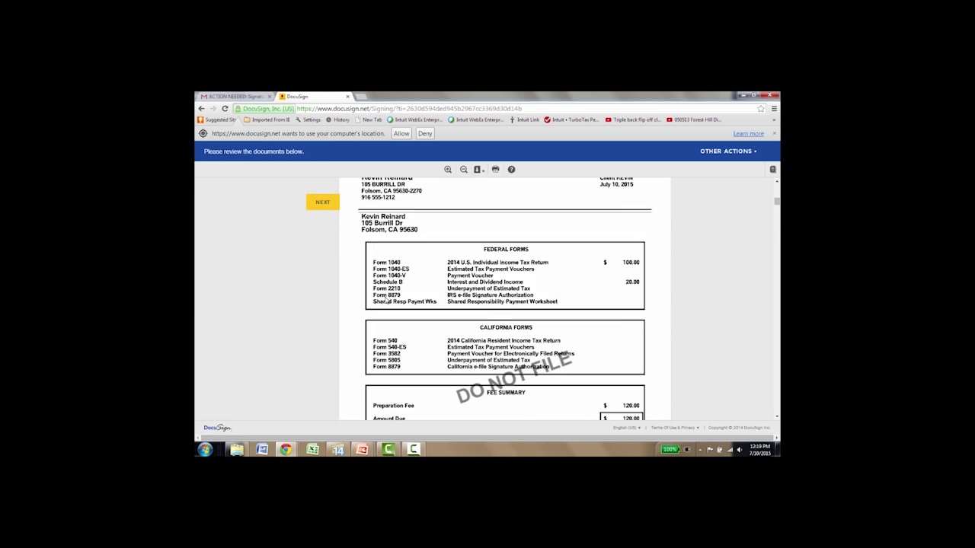
{"action": "scroll", "coordinate": [387, 301], "scroll_direction": "up", "scroll_amount": 6}
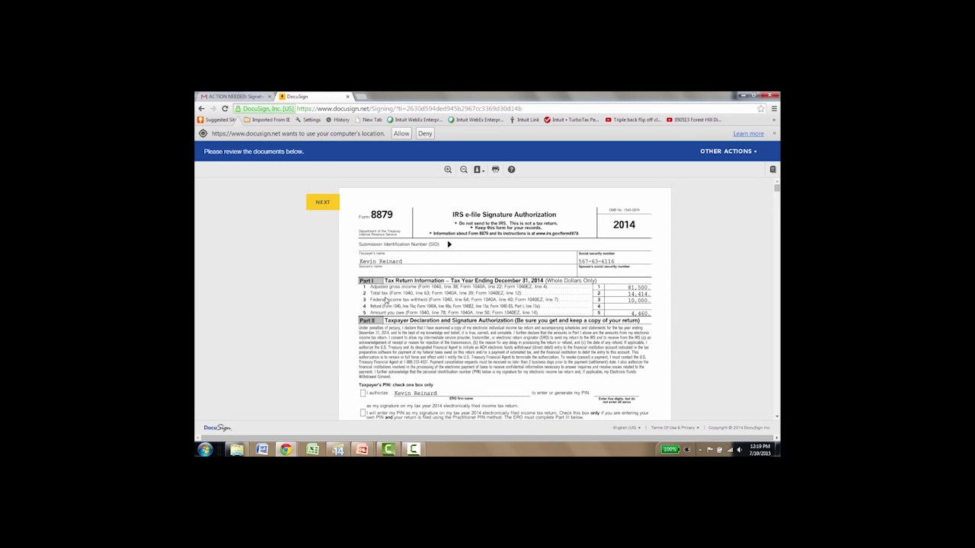
Adopt and sign the federal 8879 dated 06/15/2015, sign the California 8879, and finish.
{"action": "left_click", "coordinate": [323, 202]}
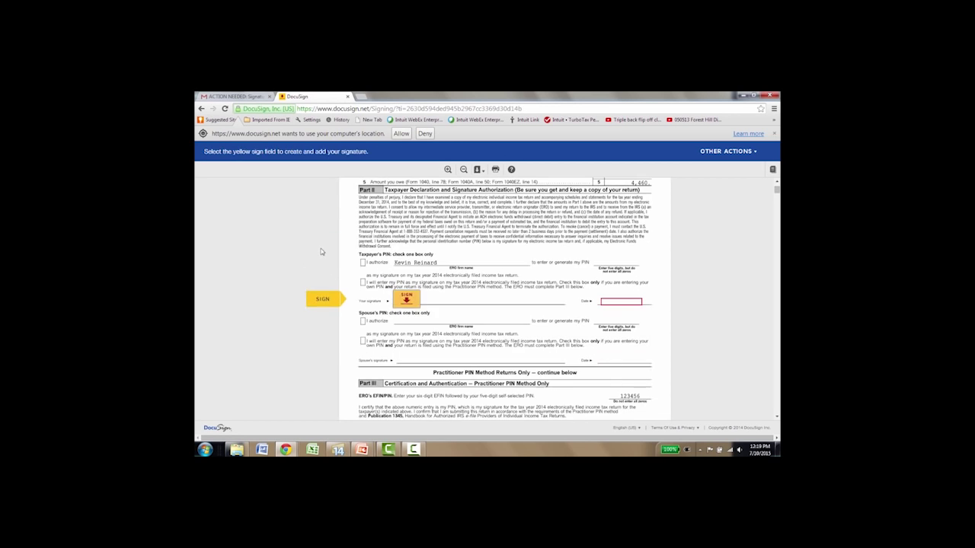
{"action": "left_click", "coordinate": [405, 299]}
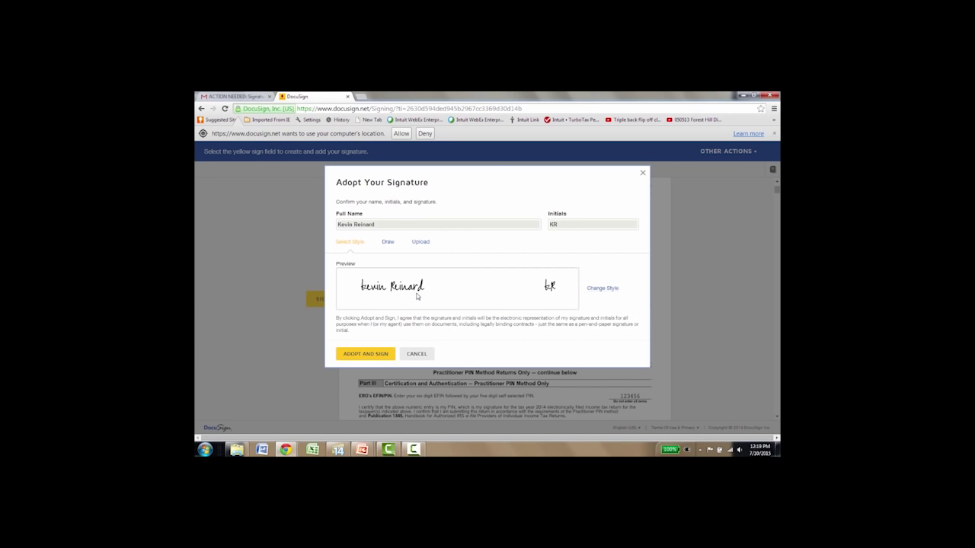
{"action": "left_click", "coordinate": [385, 353]}
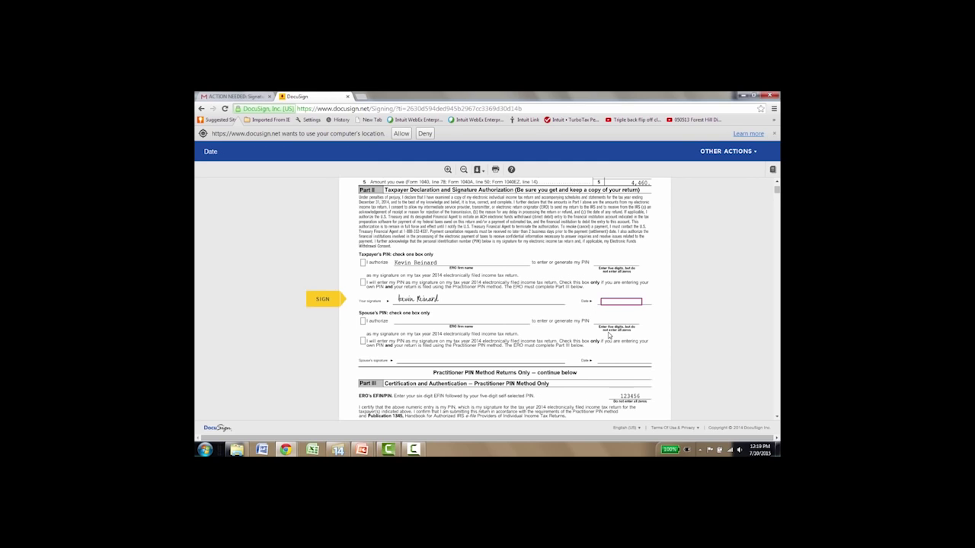
{"action": "type", "text": "06/15/2015"}
{"action": "left_click", "coordinate": [319, 303]}
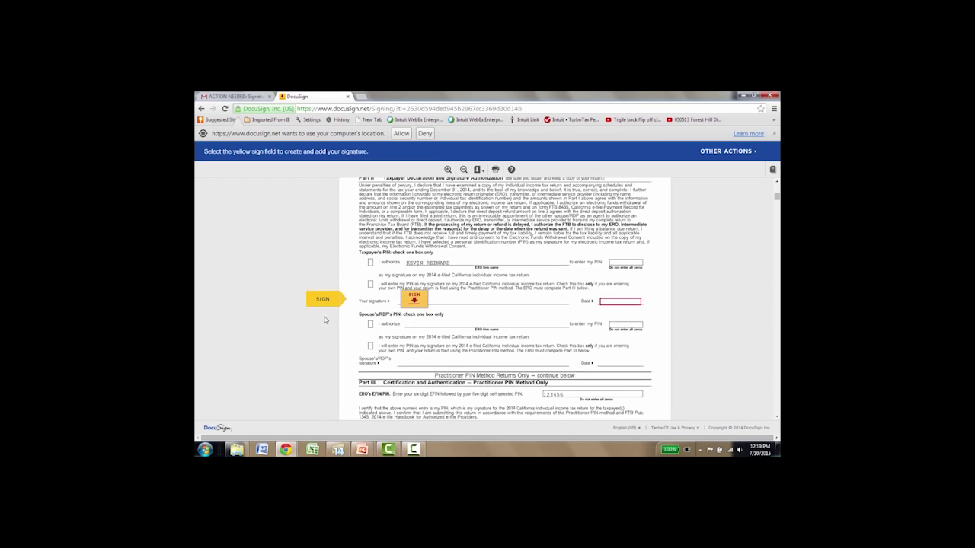
{"action": "left_click", "coordinate": [412, 302]}
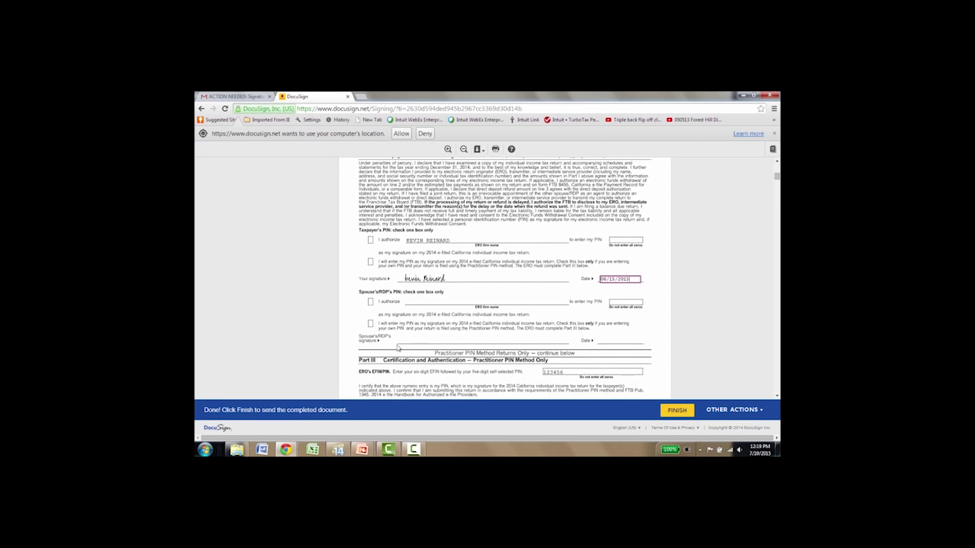
{"action": "left_click", "coordinate": [673, 410]}
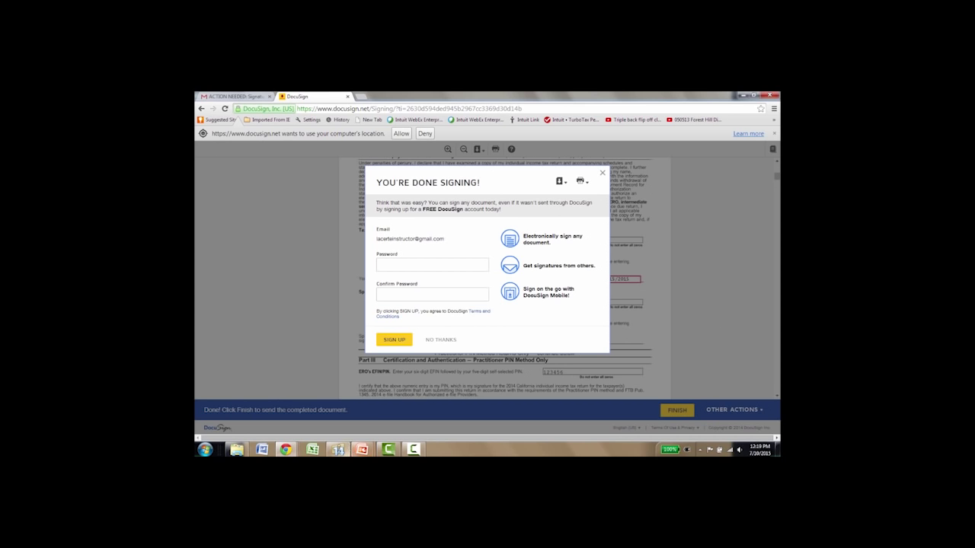
Switch from the finished DocuSign session back to Lacerte's All Clients list.
{"action": "left_click", "coordinate": [337, 449]}
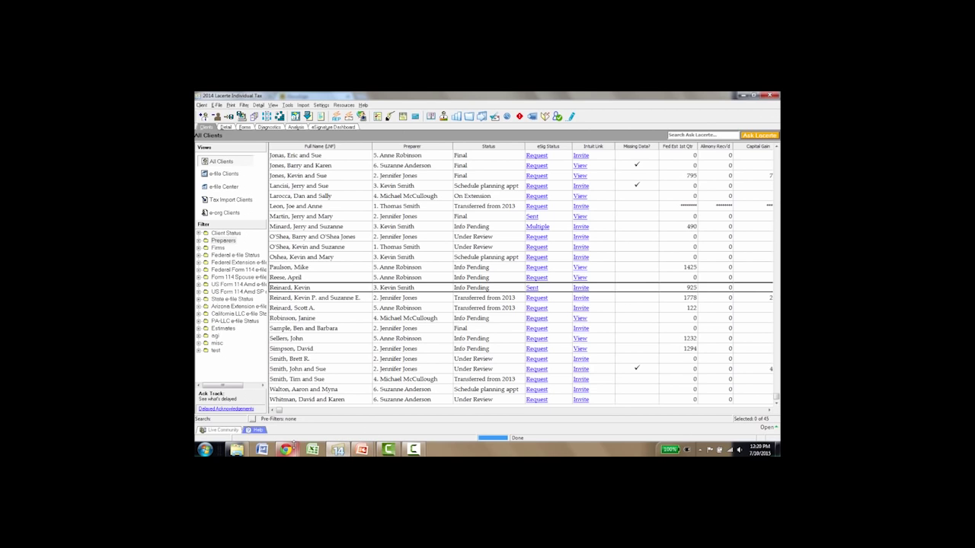
Bring the Chrome DocuSign window with the done-signing message back in front.
{"action": "mouse_move", "coordinate": [293, 449]}
{"action": "left_click", "coordinate": [443, 409]}
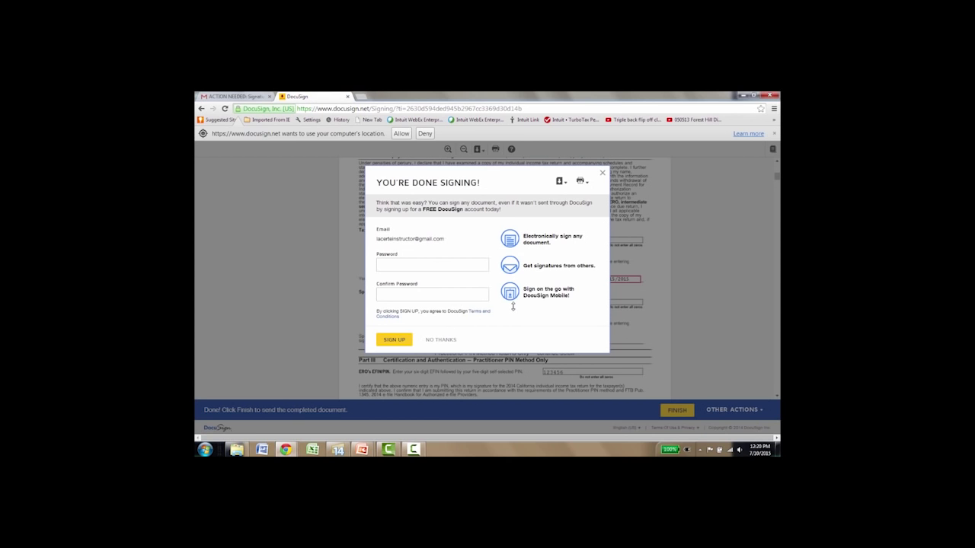